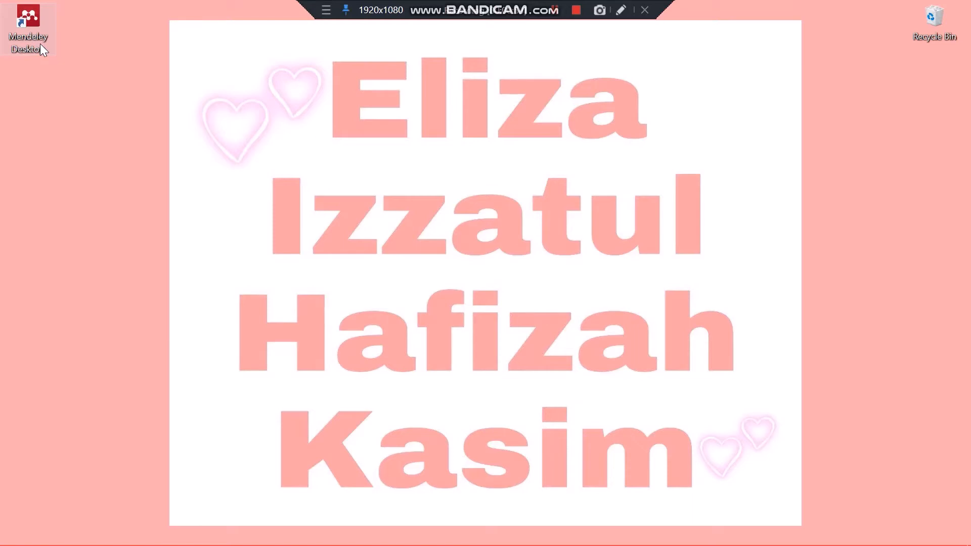
Open Mendeley Desktop and check whether the MS Word plugin is installed
double_click(40, 44)
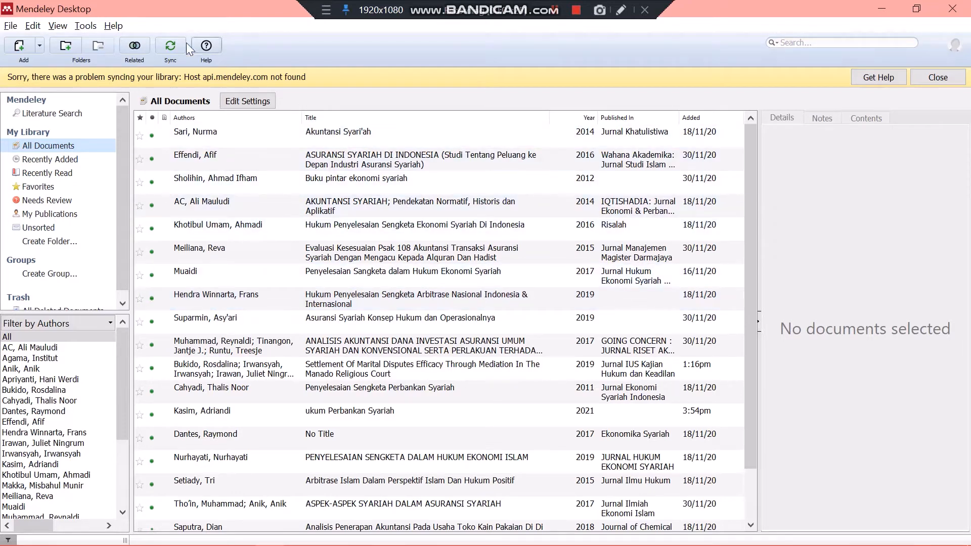
left_click(87, 27)
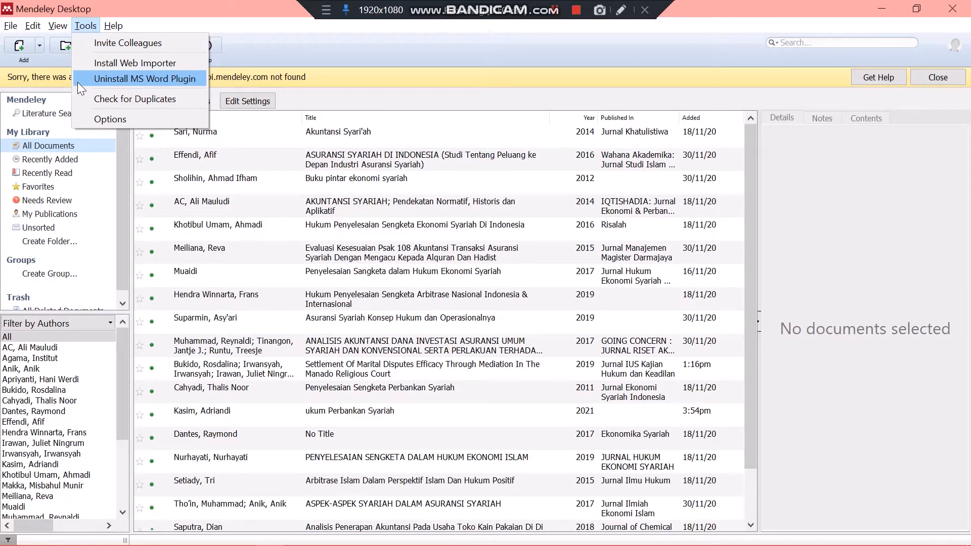
left_click(267, 63)
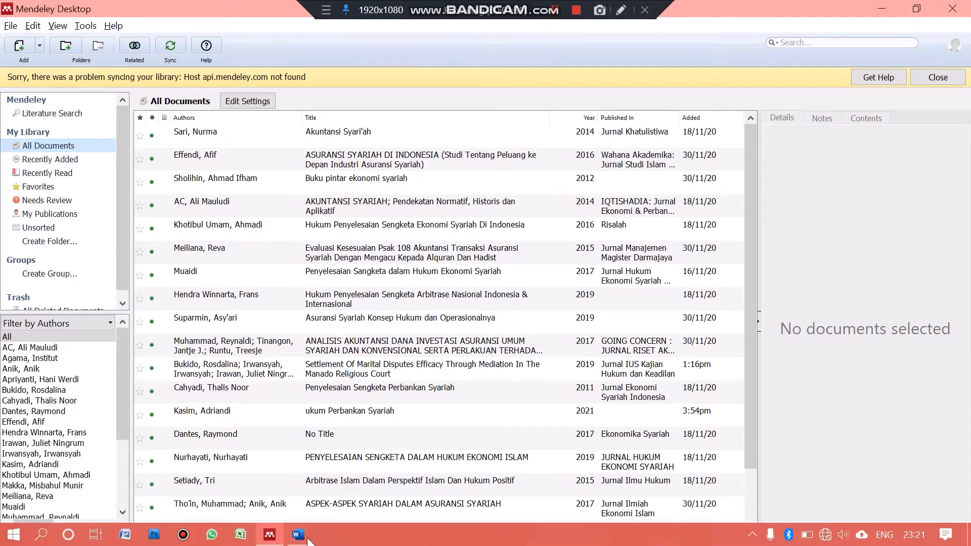
Switch to the Word document and place the cursor at the end of the first paragraph under Latar Belakang
left_click(297, 536)
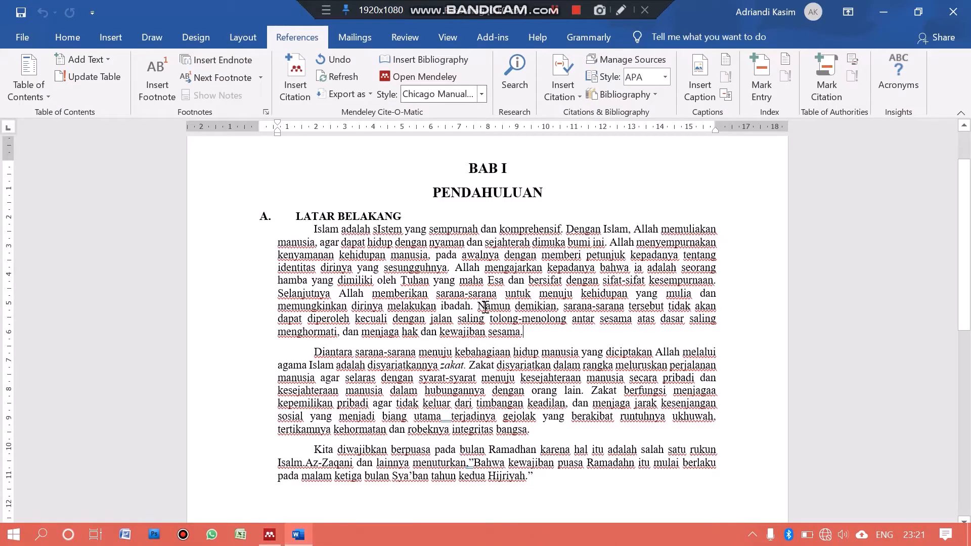
scroll(458, 279, "down", 3)
scroll(458, 279, "up", 4)
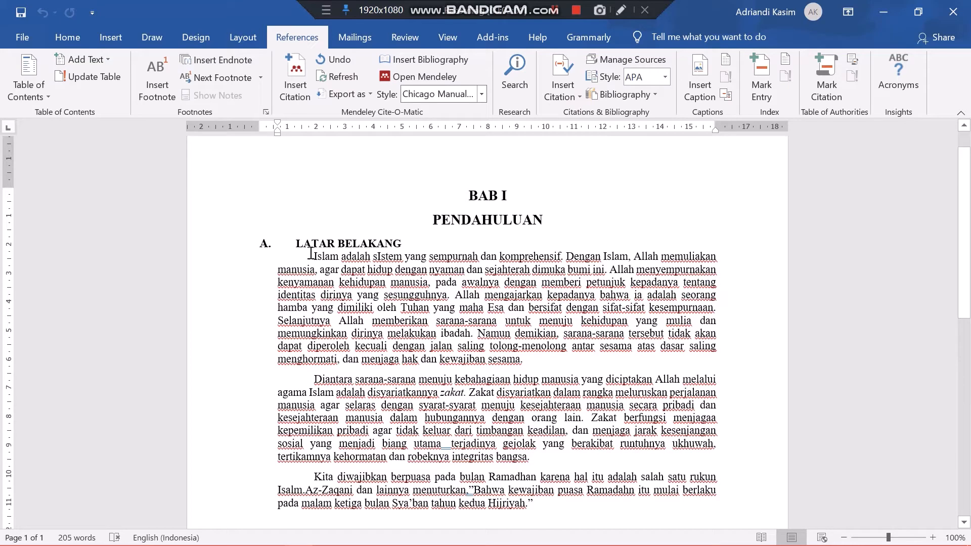
left_click_drag(311, 254, 427, 296)
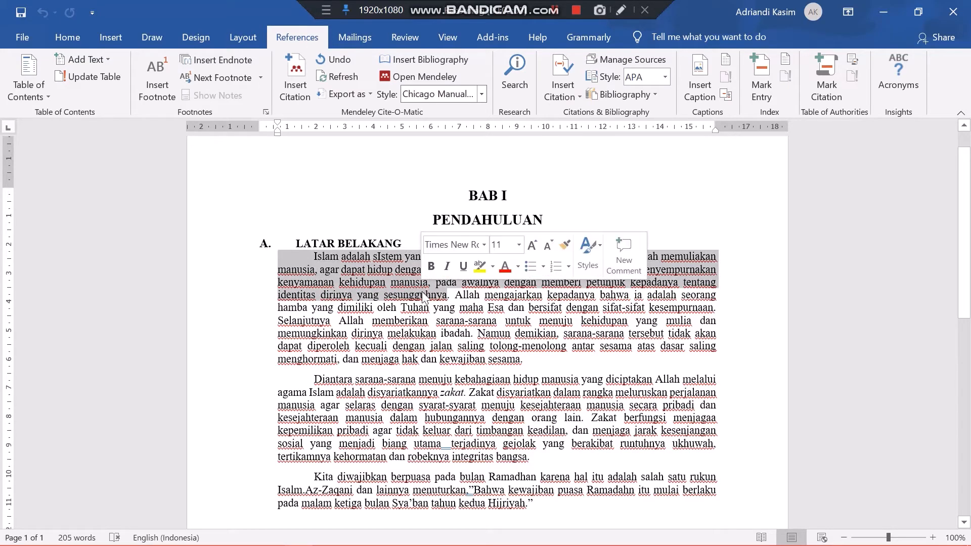
left_click(323, 257)
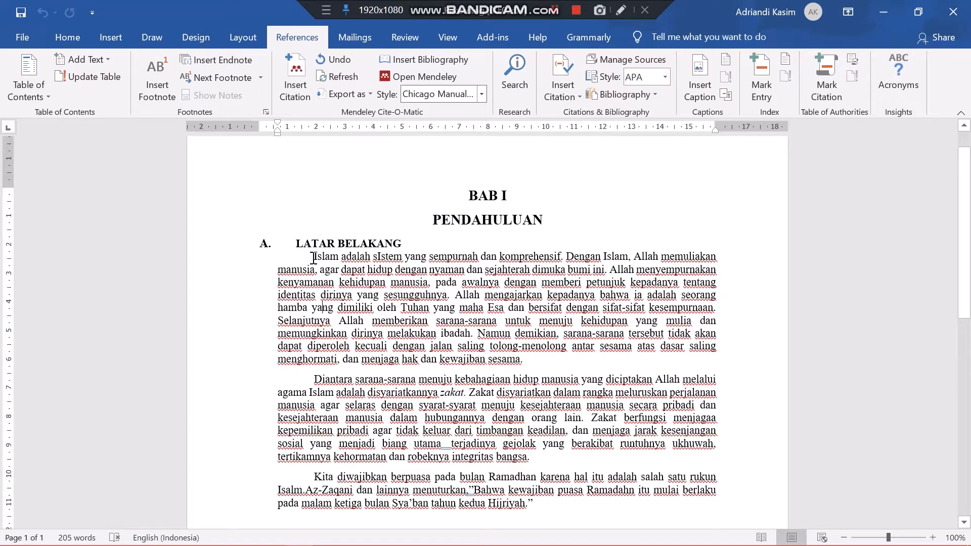
left_click_drag(314, 258, 565, 368)
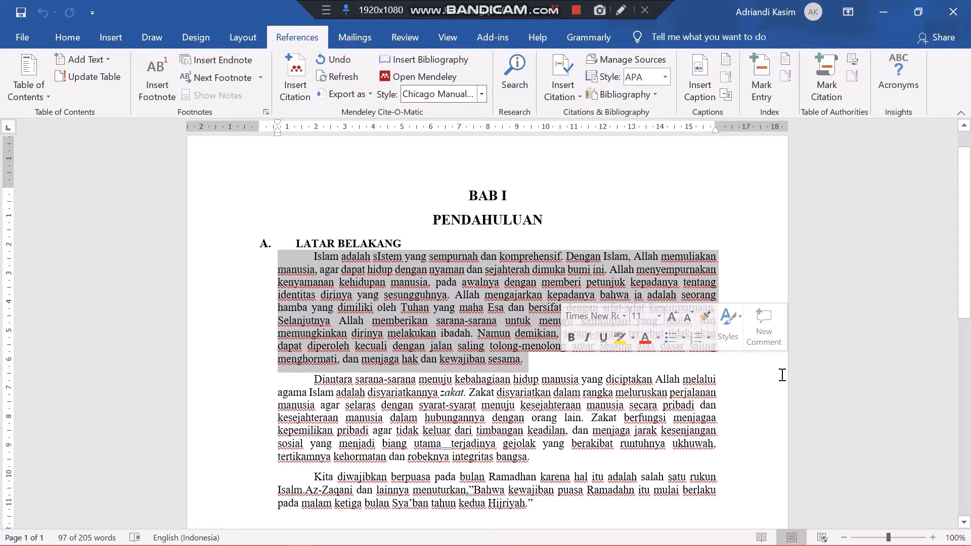
left_click(543, 365)
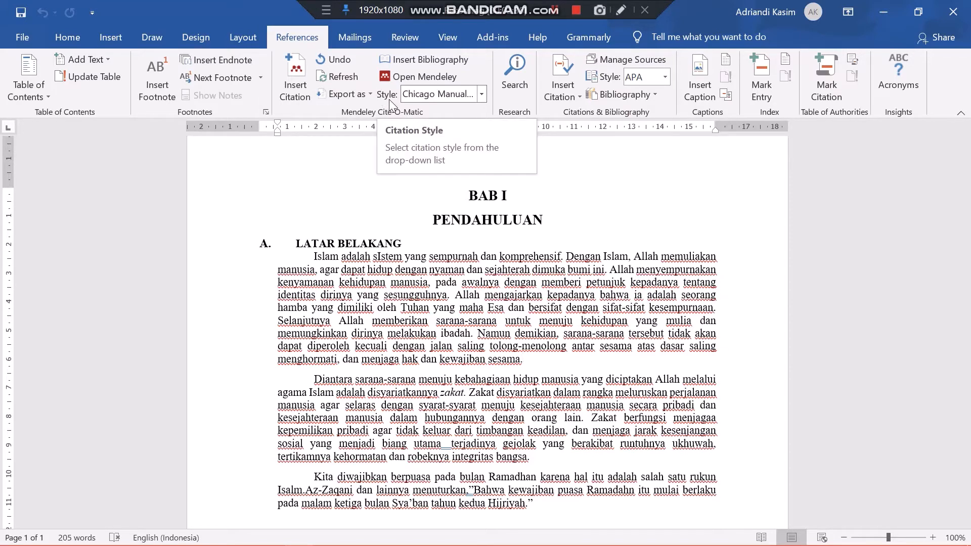
Set the Mendeley citation style to Chicago Manual of Style 17th edition (full note)
left_click(478, 98)
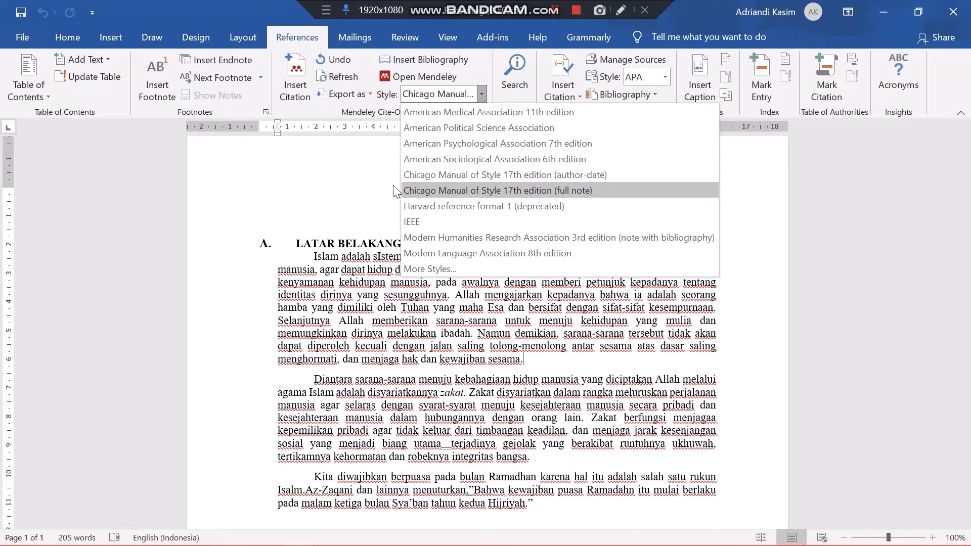
left_click(424, 191)
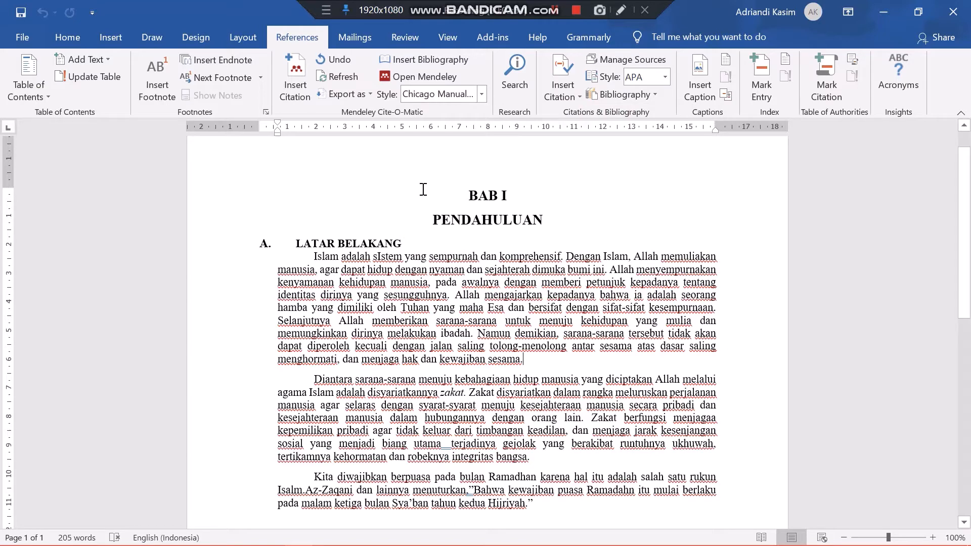
left_click(450, 99)
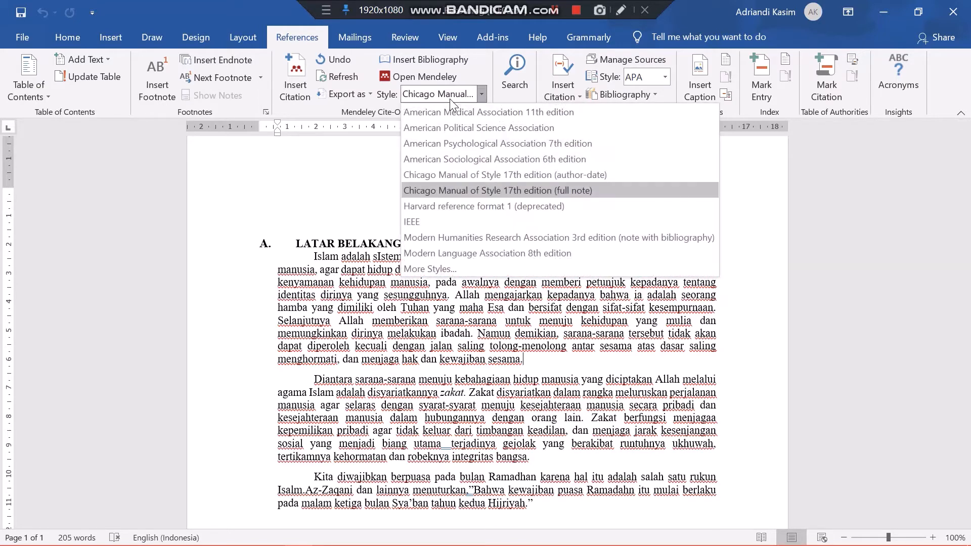
left_click(427, 190)
left_click(480, 93)
left_click(600, 192)
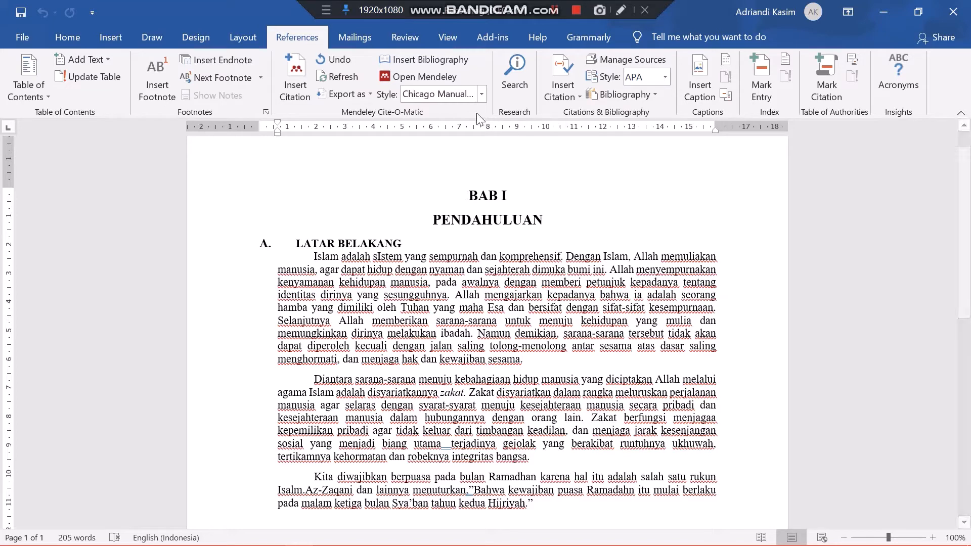
left_click(479, 95)
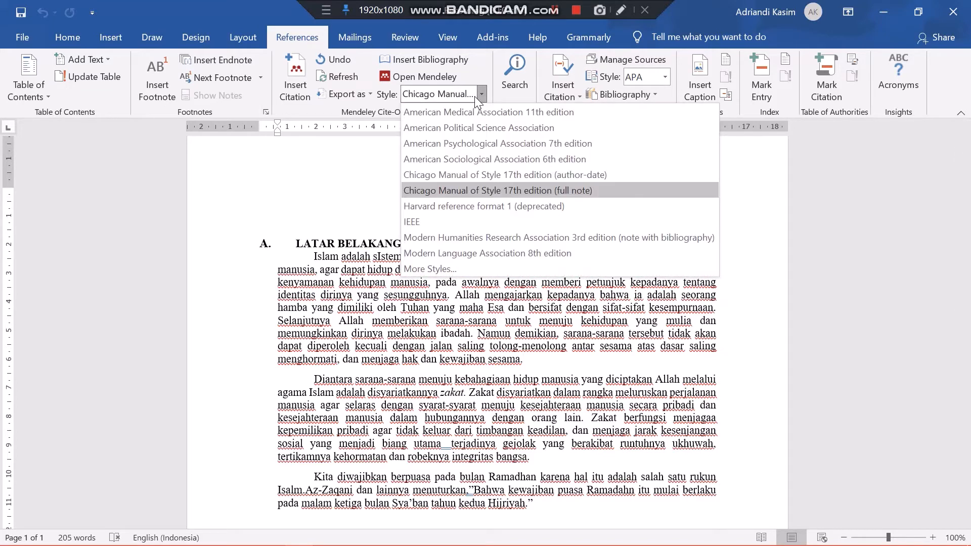
left_click(457, 194)
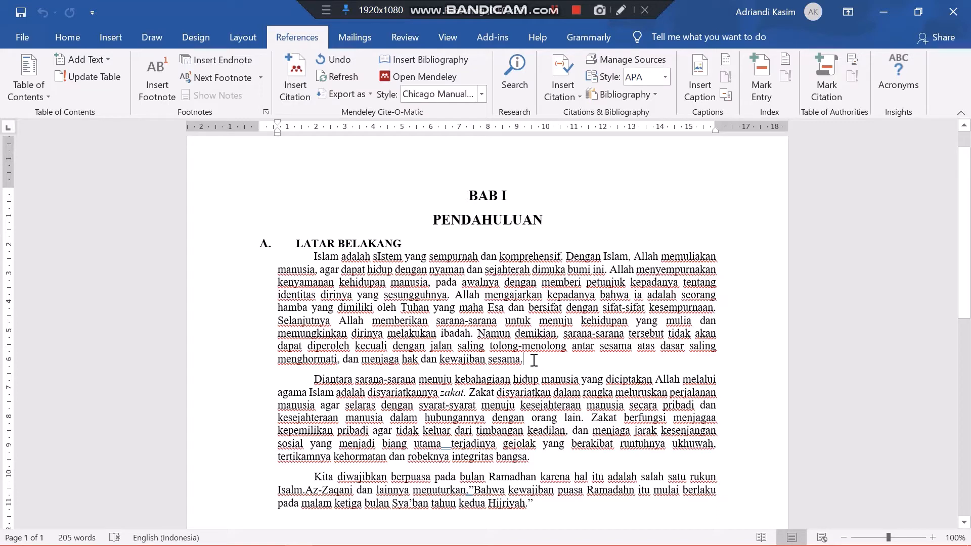
Start a Mendeley citation at the cursor and go to the All Documents list in Mendeley Desktop
left_click(301, 93)
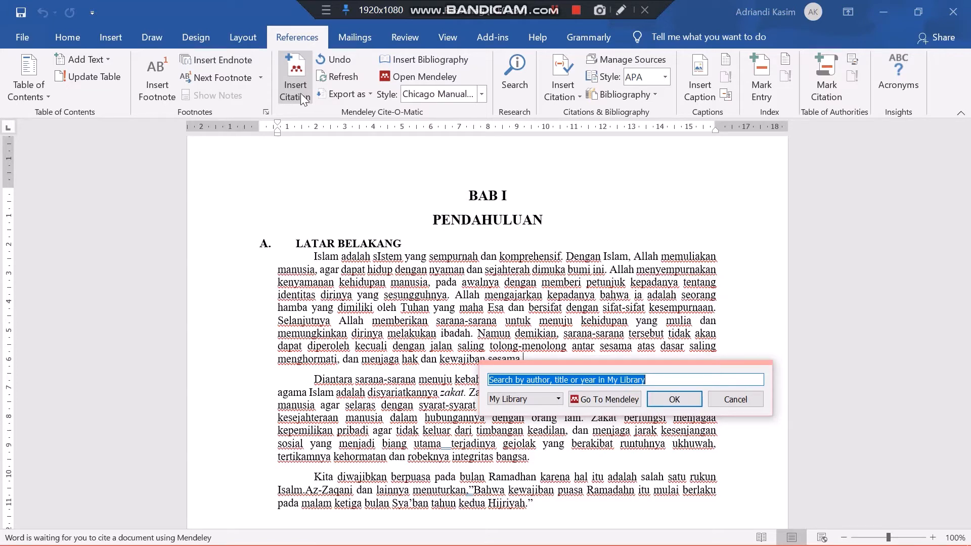
left_click(599, 401)
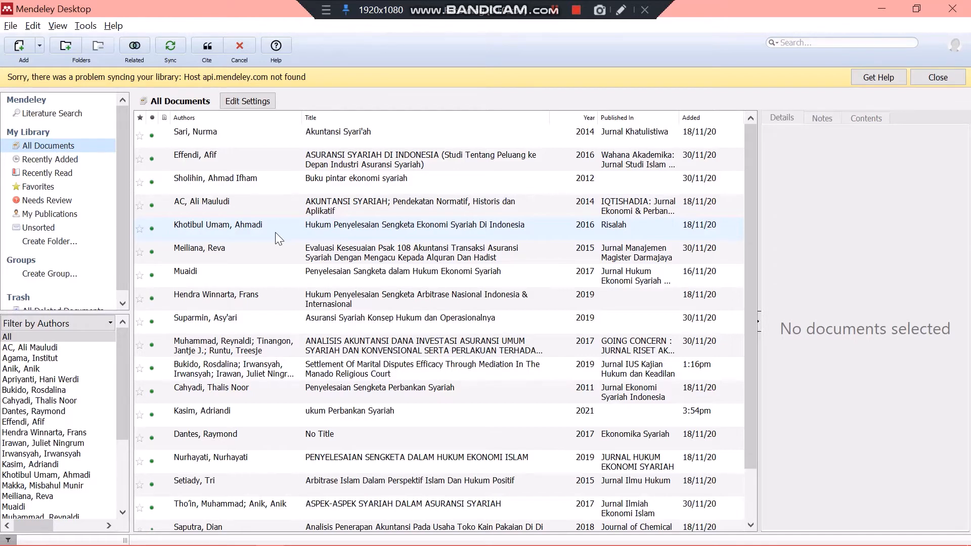
left_click(77, 120)
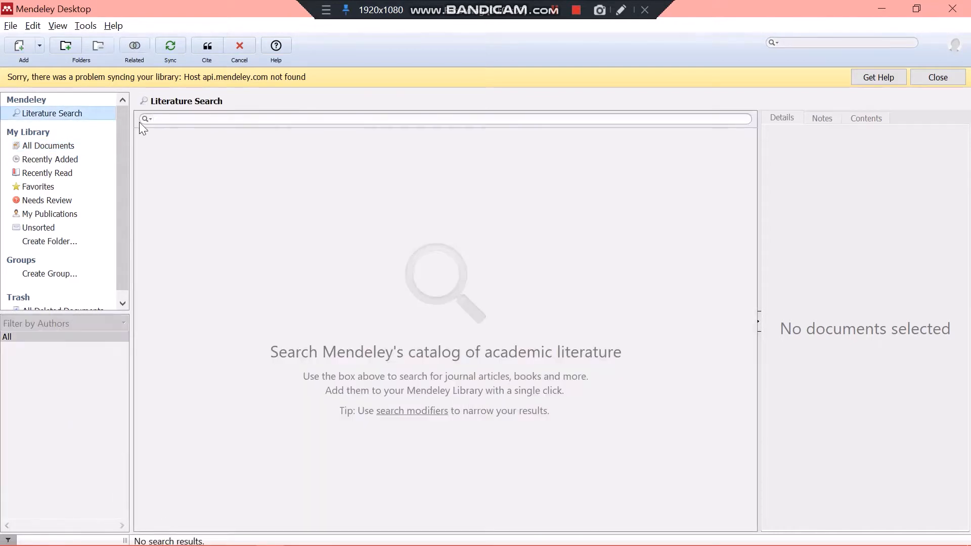
left_click(168, 123)
left_click(65, 144)
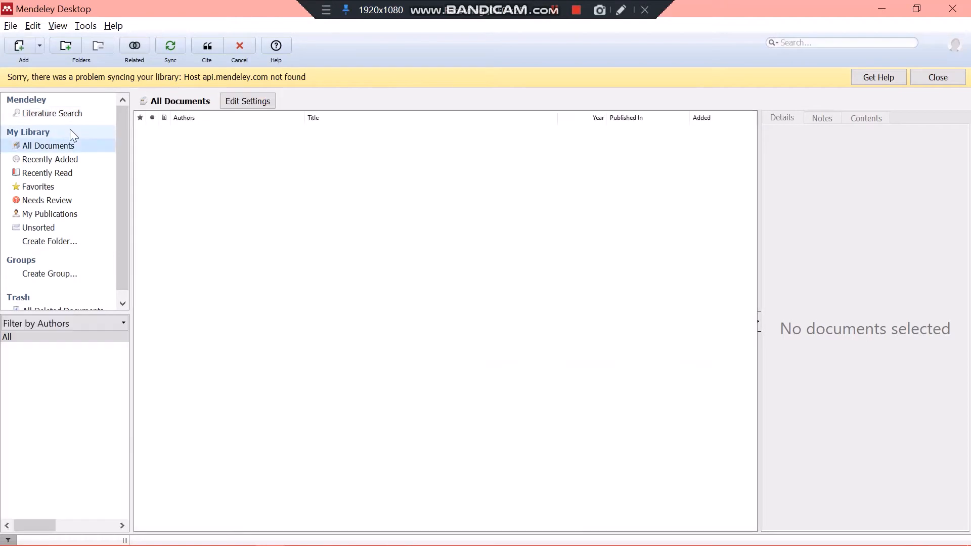
Start a manual library entry and set its document type to Book
left_click(38, 47)
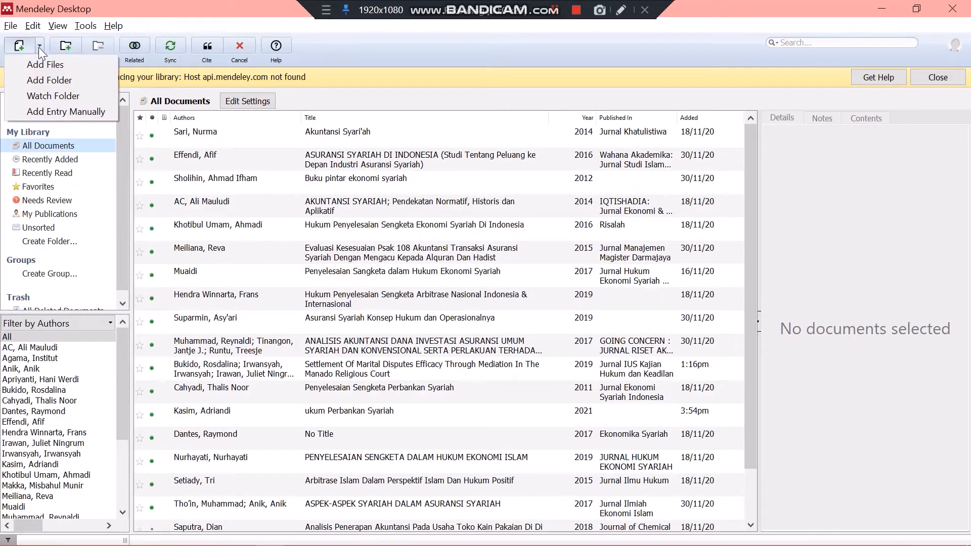
left_click(46, 111)
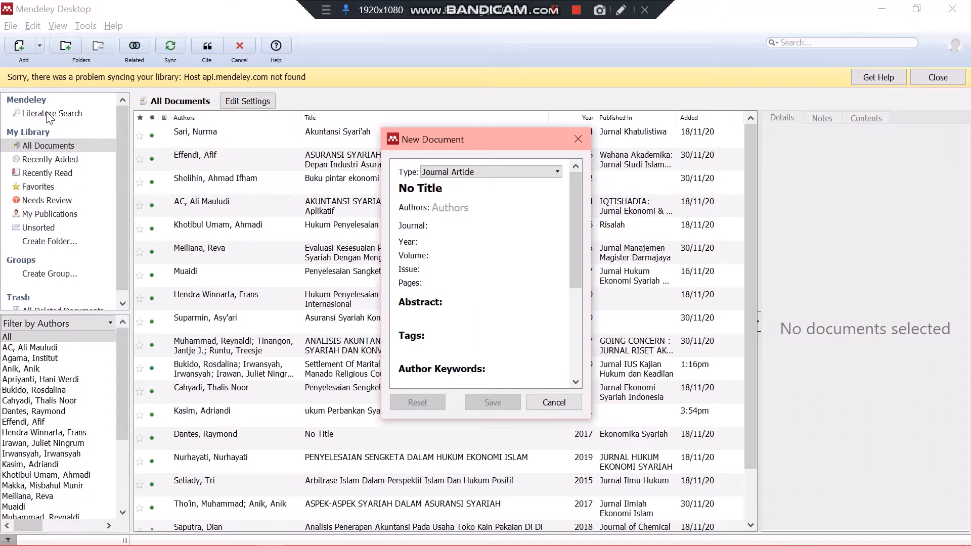
left_click(495, 170)
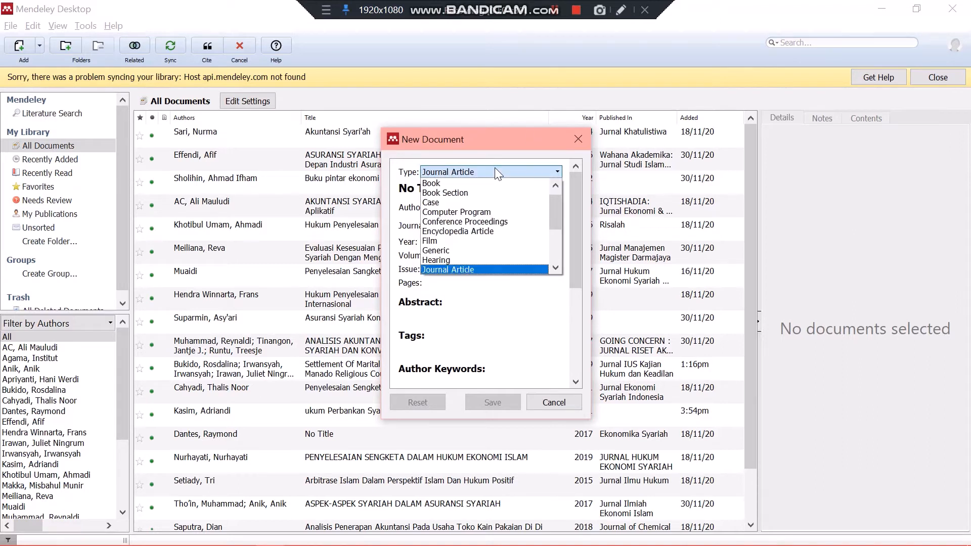
left_click(494, 168)
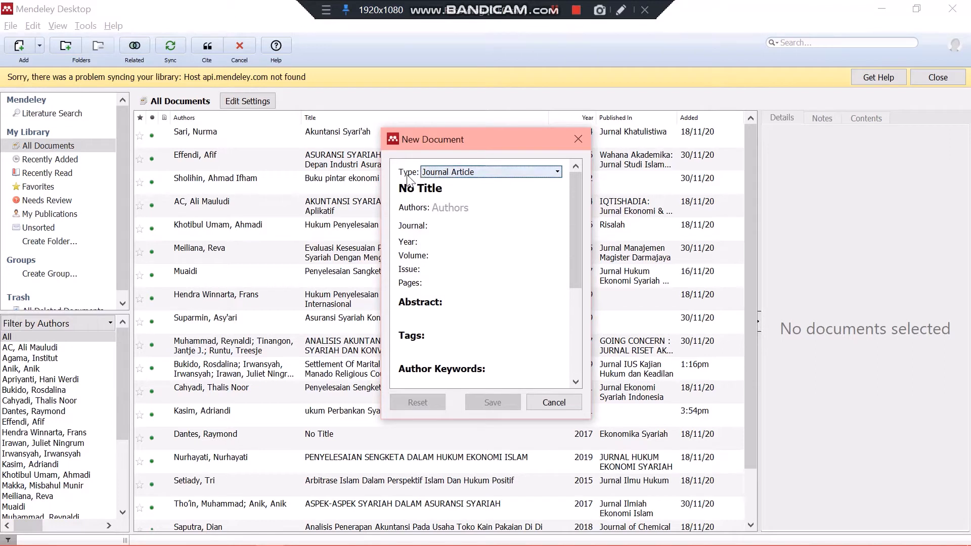
left_click(423, 174)
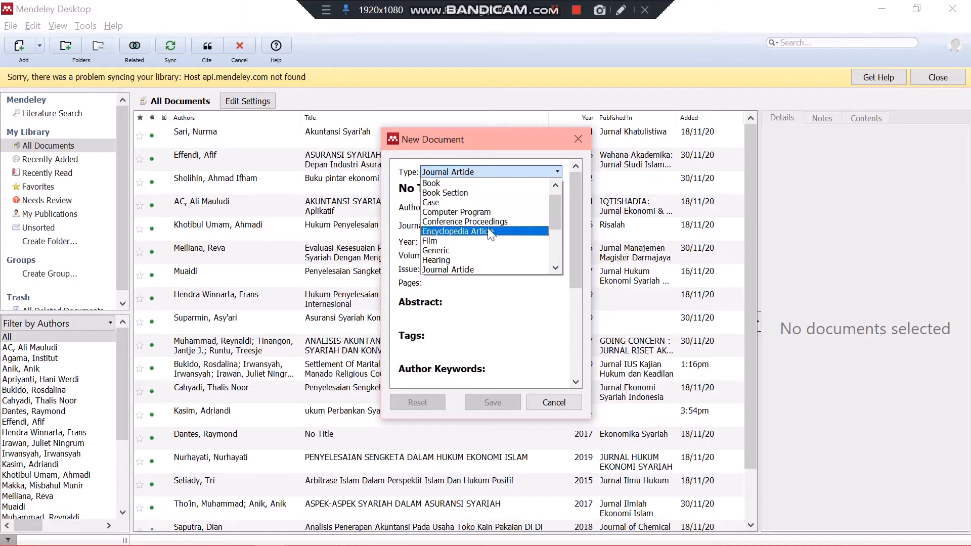
scroll(484, 256, "down", 2)
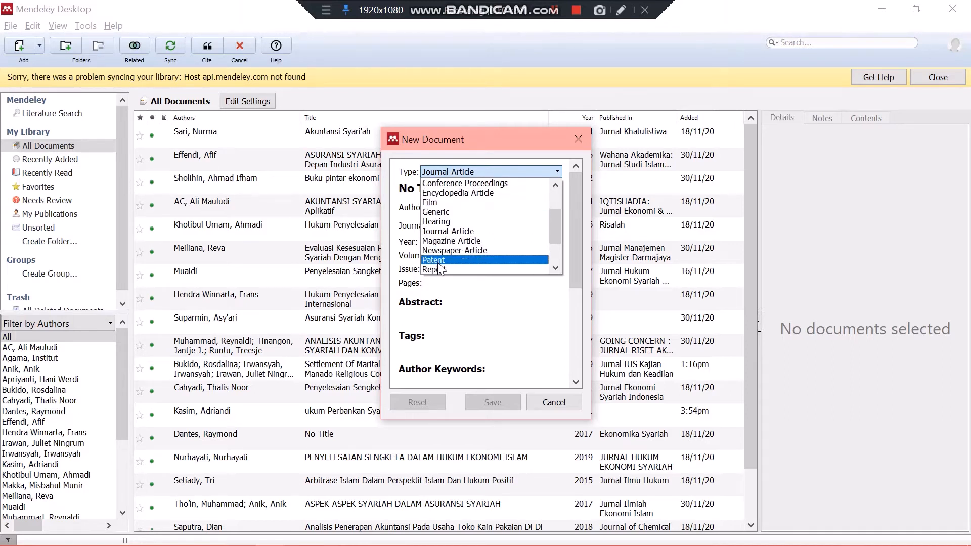
scroll(438, 263, "down", 1)
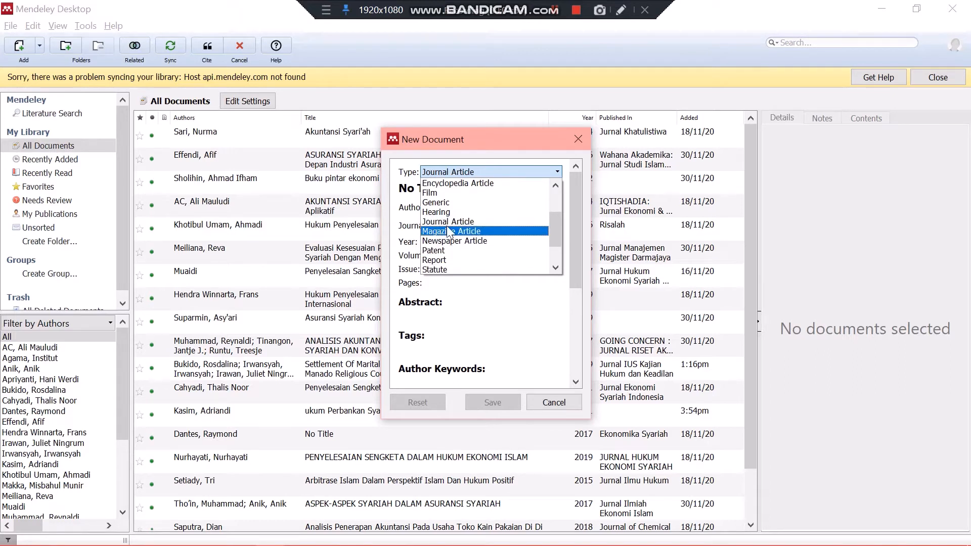
scroll(446, 222, "up", 2)
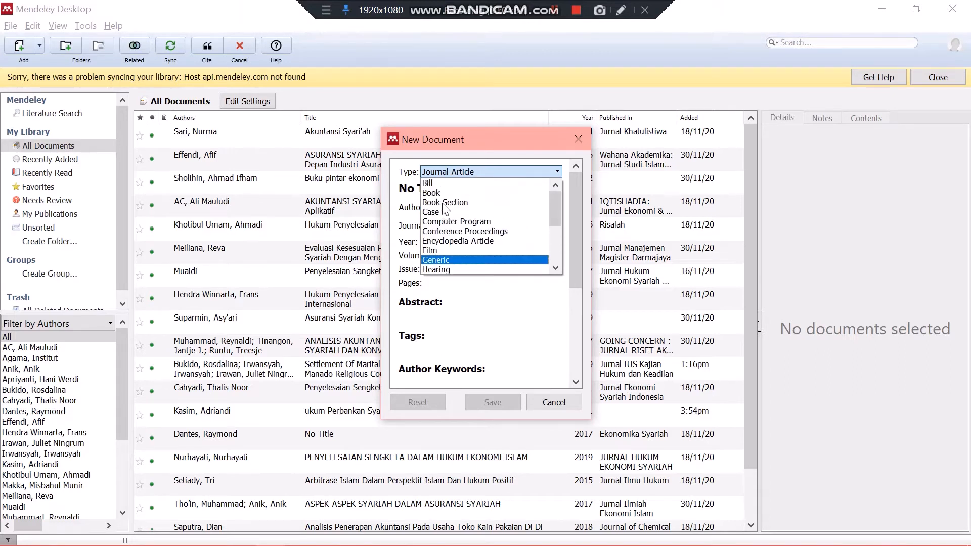
left_click(472, 194)
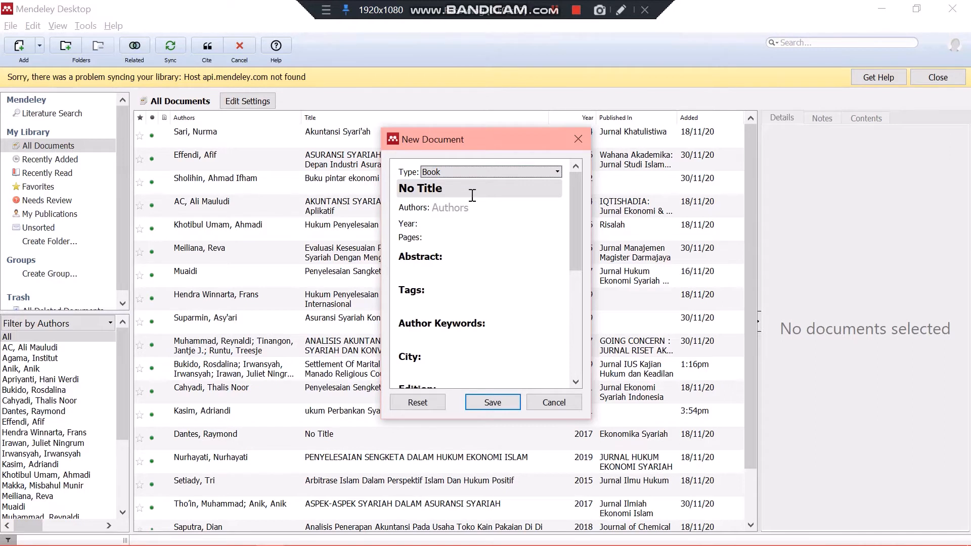
Title the new book entry "Asuransi Syariah"
scroll(472, 194, "down", 2)
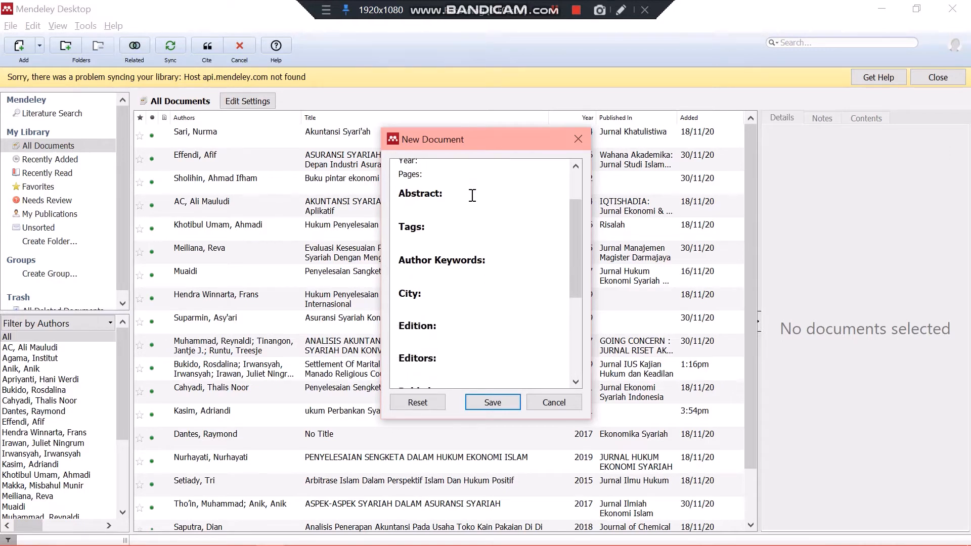
scroll(472, 194, "up", 2)
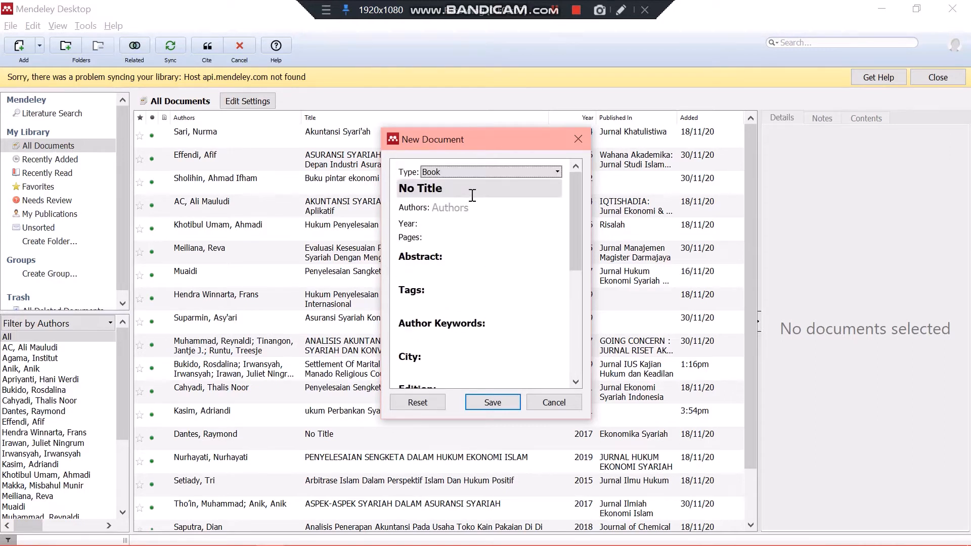
scroll(472, 195, "down", 5)
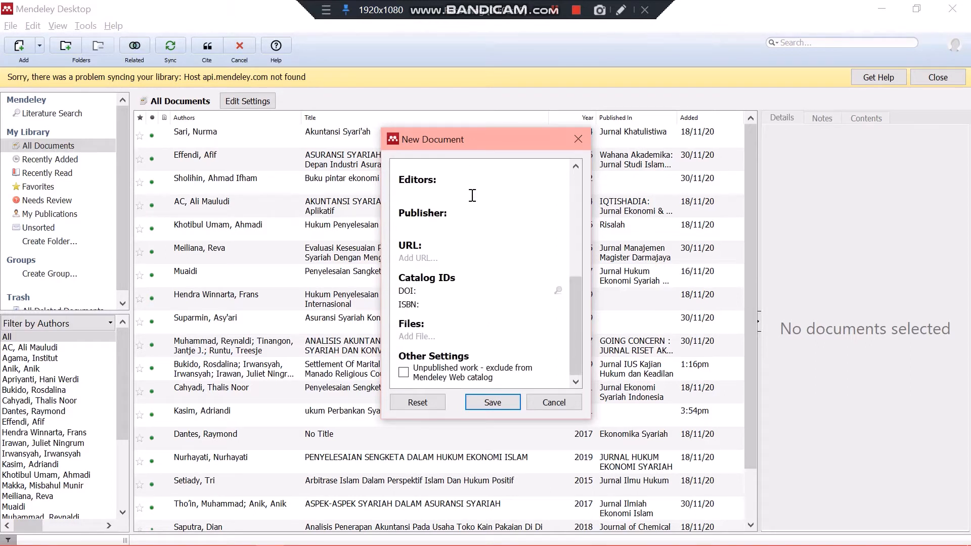
scroll(472, 195, "up", 5)
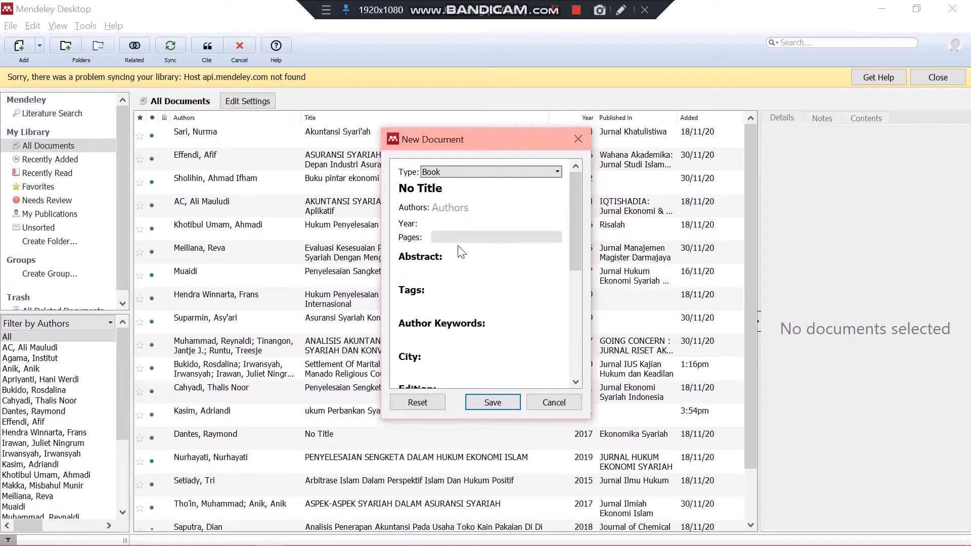
scroll(460, 305, "down", 1)
scroll(460, 307, "up", 1)
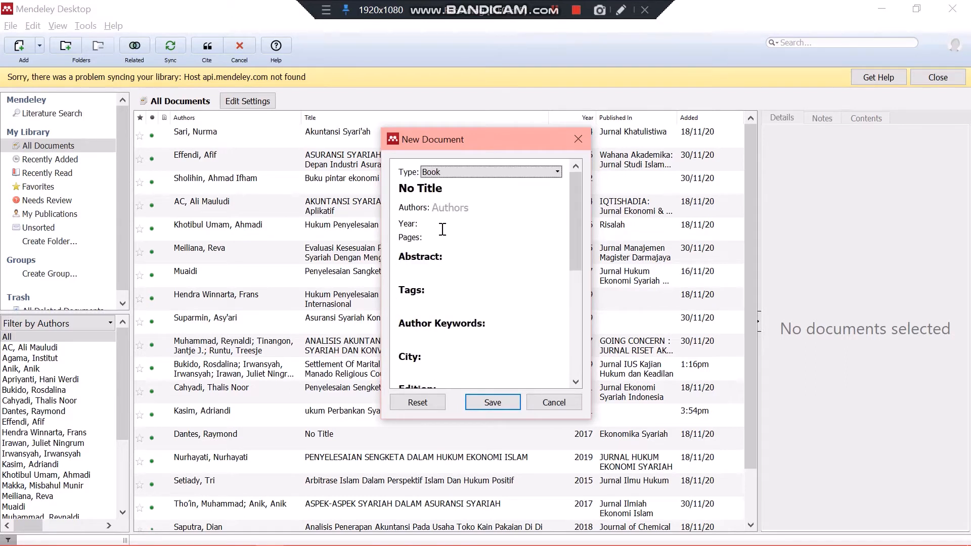
left_click(424, 194)
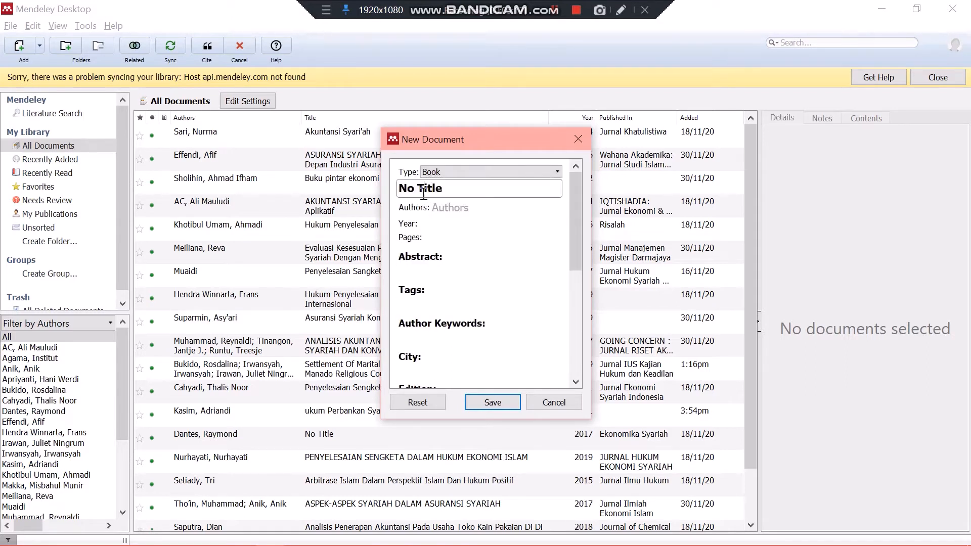
key("BackSpace")
key("BackSpace")
key("BackSpace")
key("BackSpace")
key("BackSpace")
key("BackSpace")
key("BackSpace")
key("BackSpace")
type("Huj")
key("BackSpace")
key("BackSpace")
key("BackSpace")
type("Asuransi Syariah")
Enter the author's last name and first name for the new book entry
left_click(438, 205)
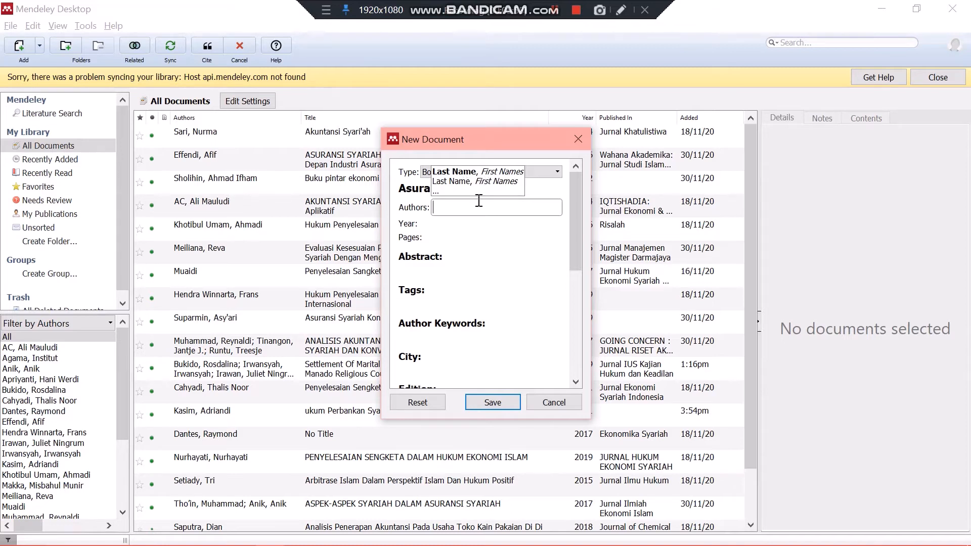
type("Kasim")
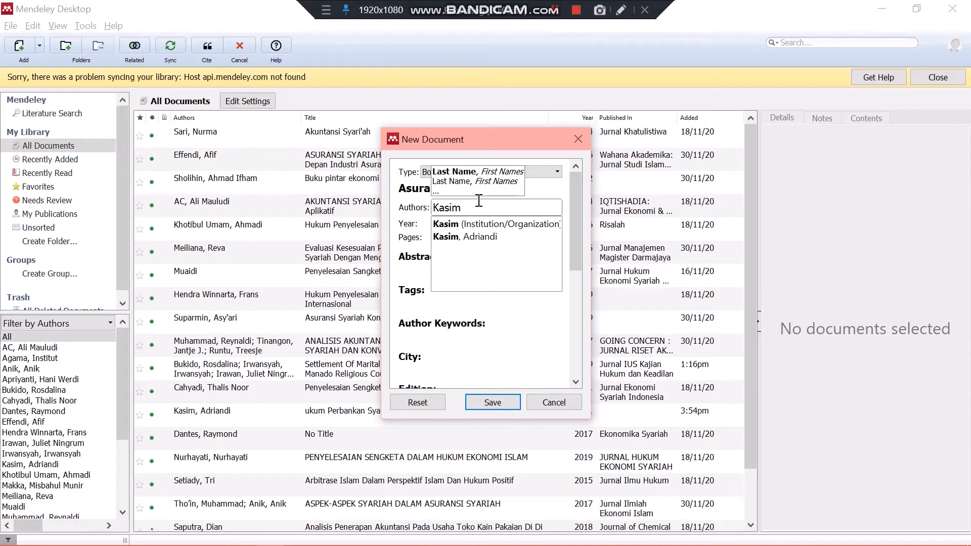
type(",")
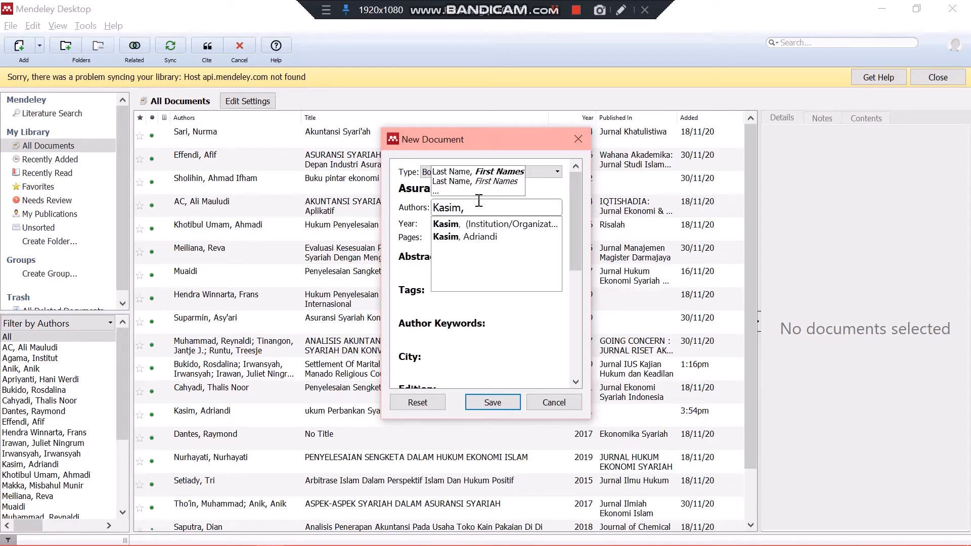
type(" Adri")
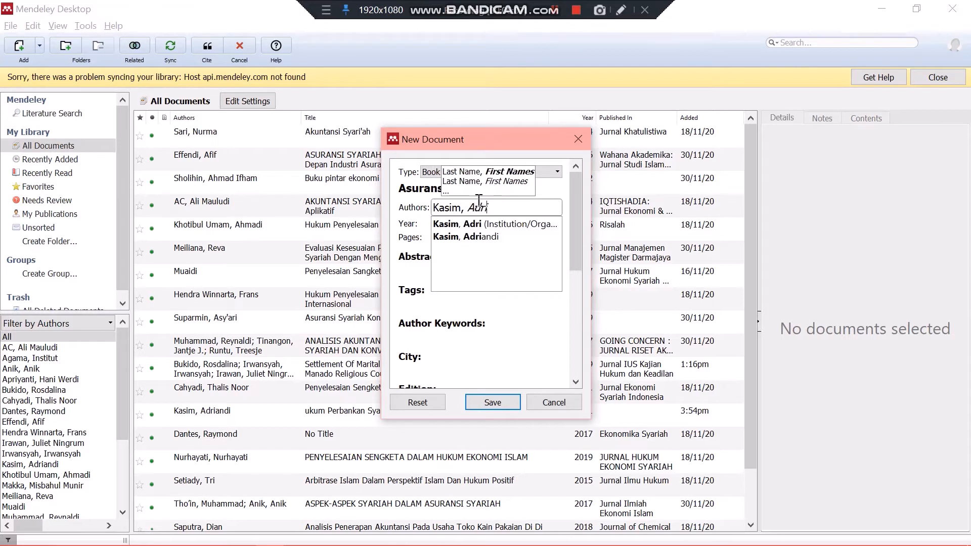
type("andi")
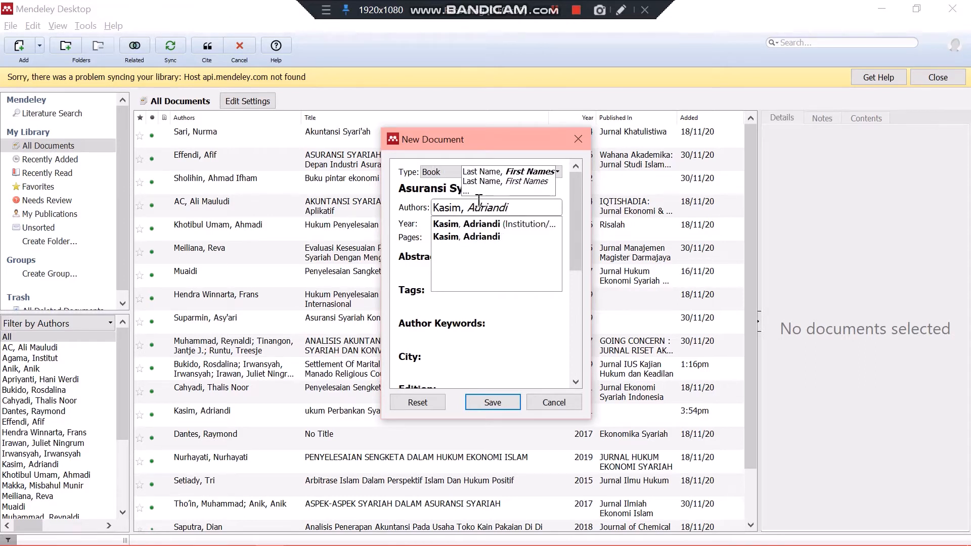
key("Return")
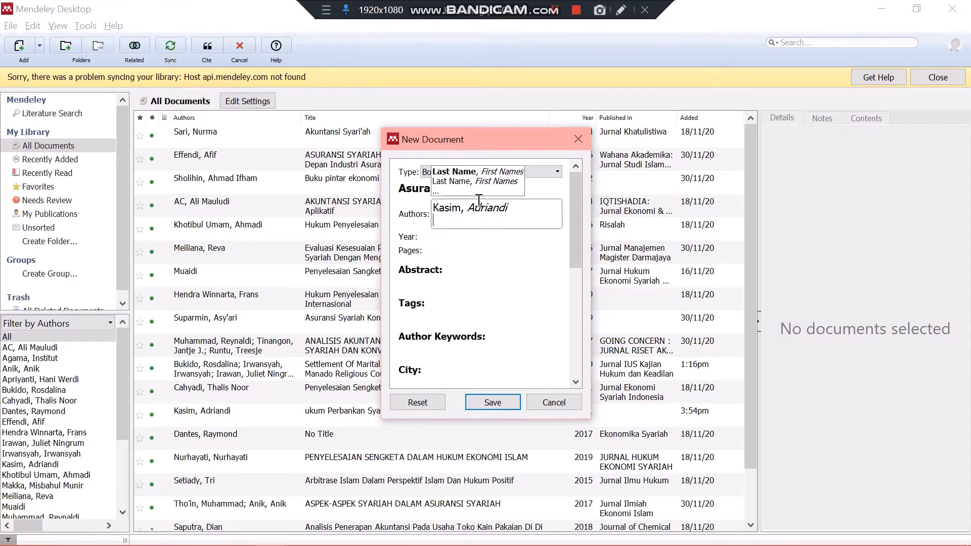
left_click(548, 249)
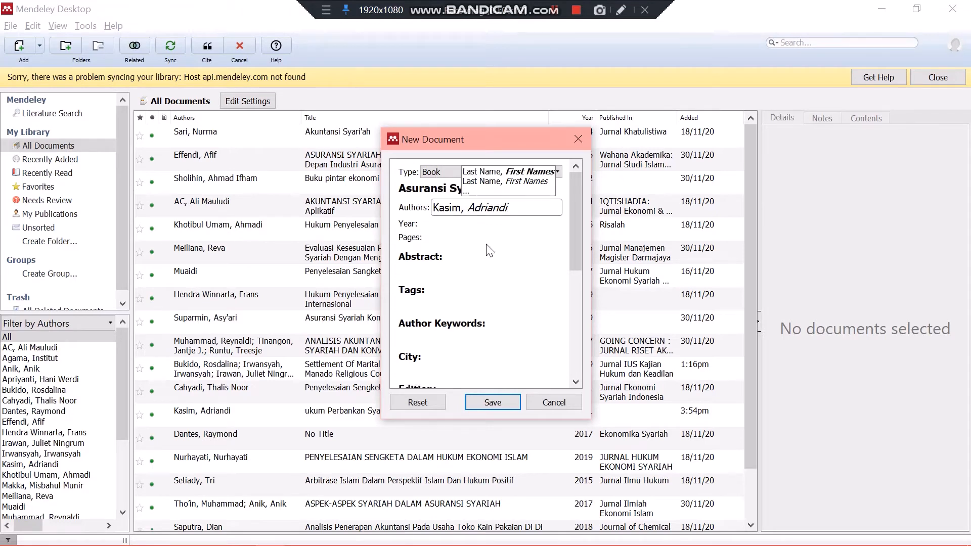
Set the book entry's year to 2021 and its pages to 100
left_click(433, 223)
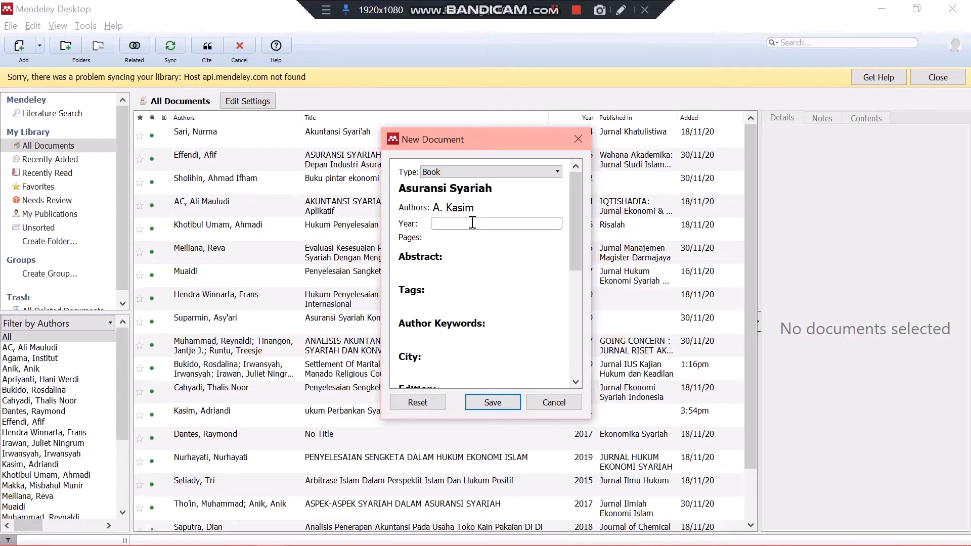
type("2021")
left_click(433, 241)
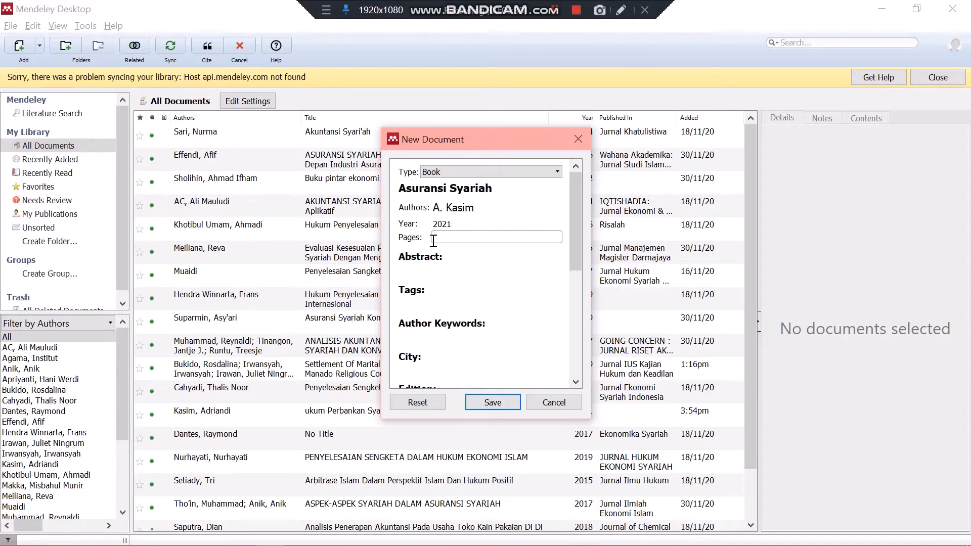
type("100")
Look through the fields of the new book entry, from the title down to the publisher and URL
left_click(438, 270)
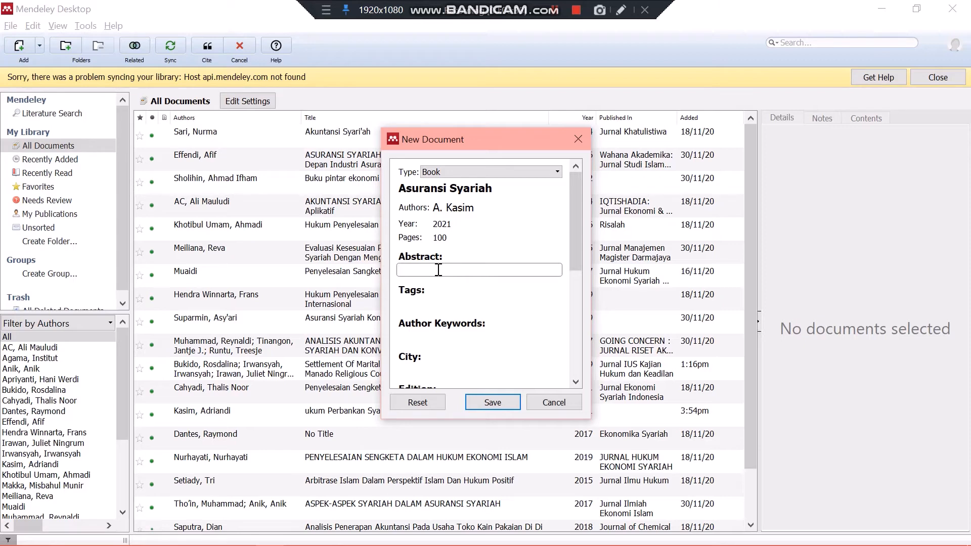
scroll(439, 270, "down", 1)
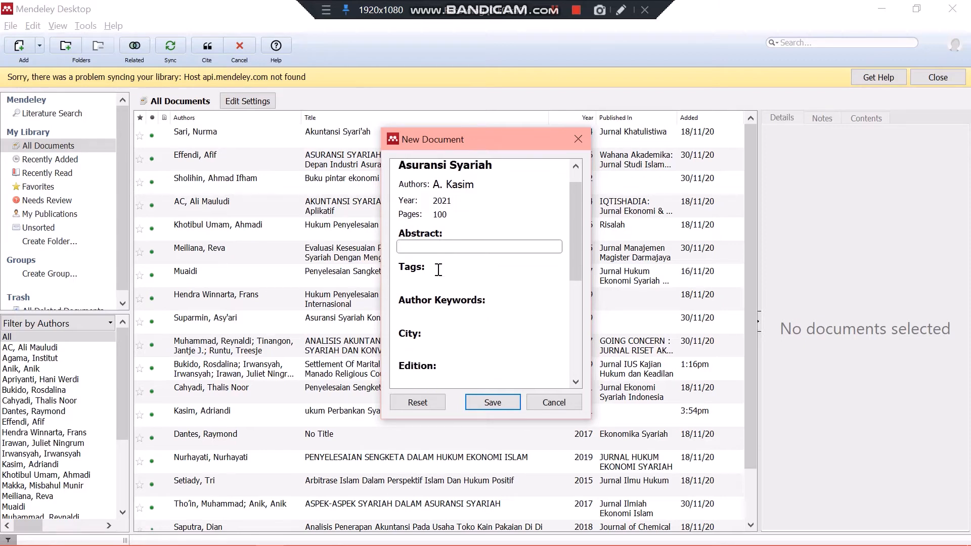
scroll(438, 270, "down", 2)
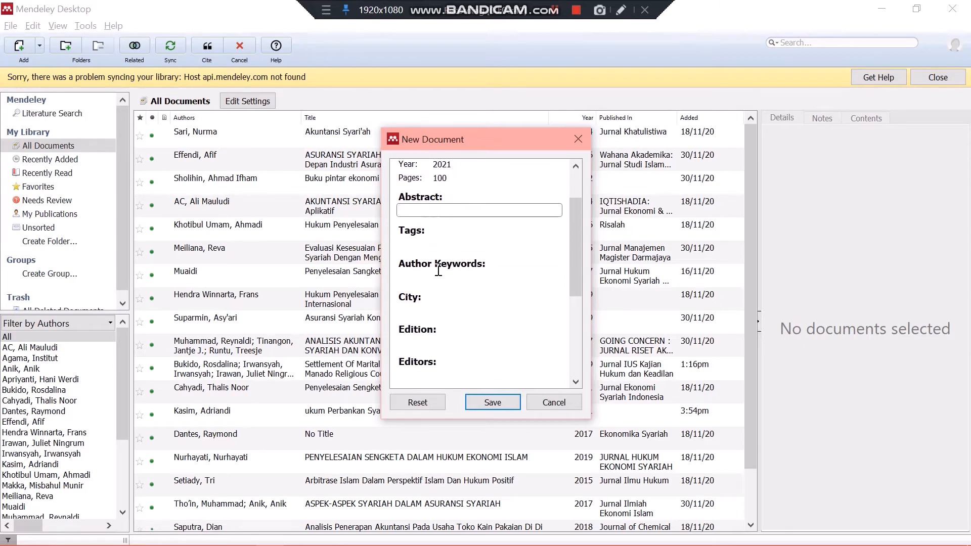
scroll(438, 270, "down", 1)
scroll(439, 271, "up", 4)
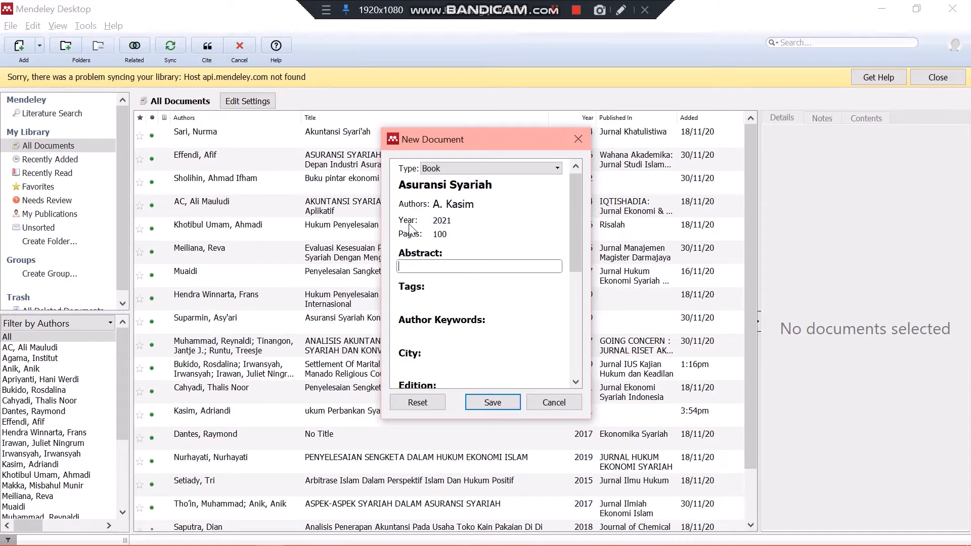
scroll(412, 242, "down", 1)
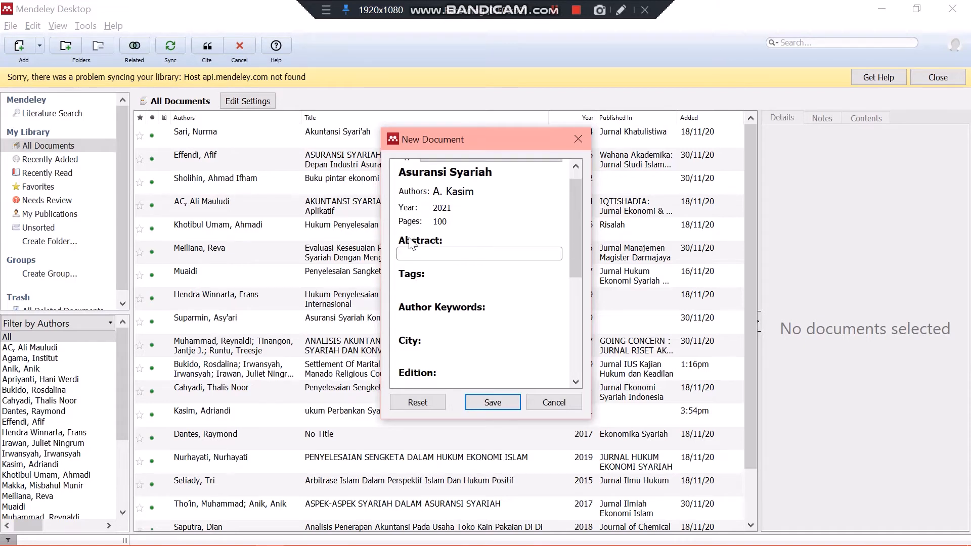
scroll(407, 239, "up", 1)
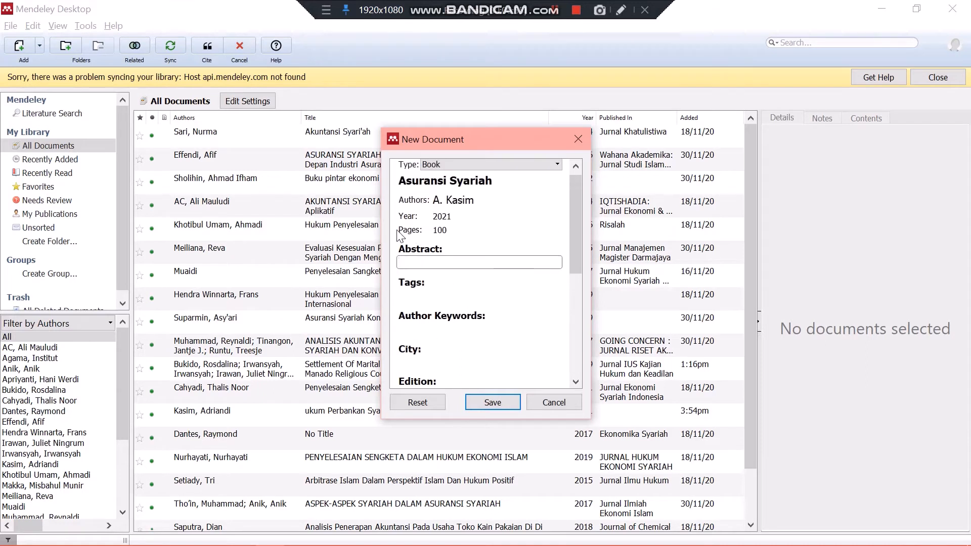
scroll(402, 240, "down", 3)
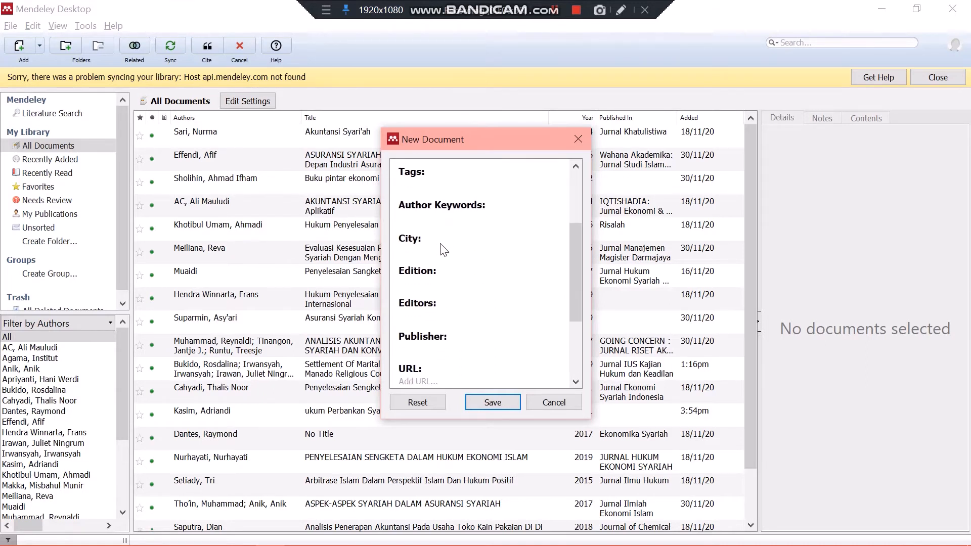
scroll(441, 244, "up", 3)
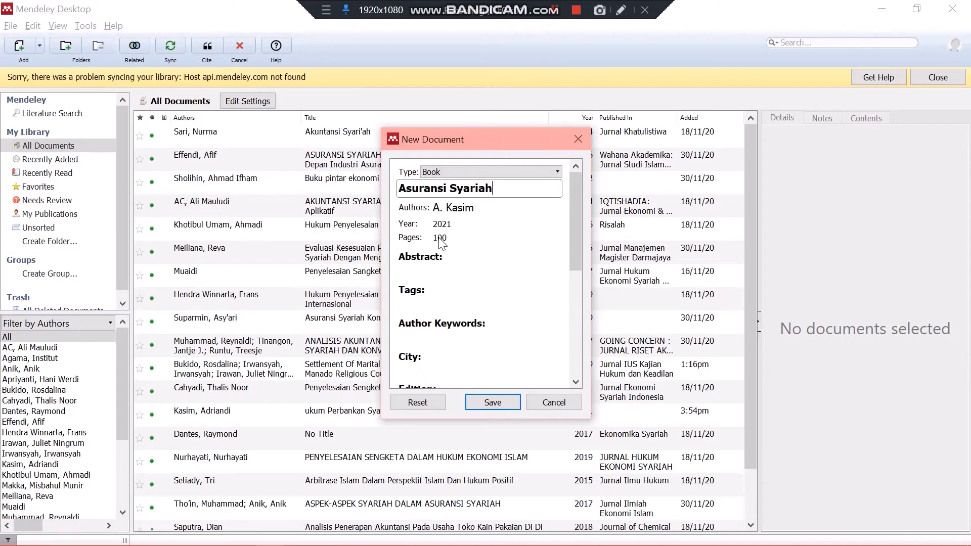
Set the book's city to Manado and its edition to 1, leaving abstract, tags and keywords empty
left_click(448, 238)
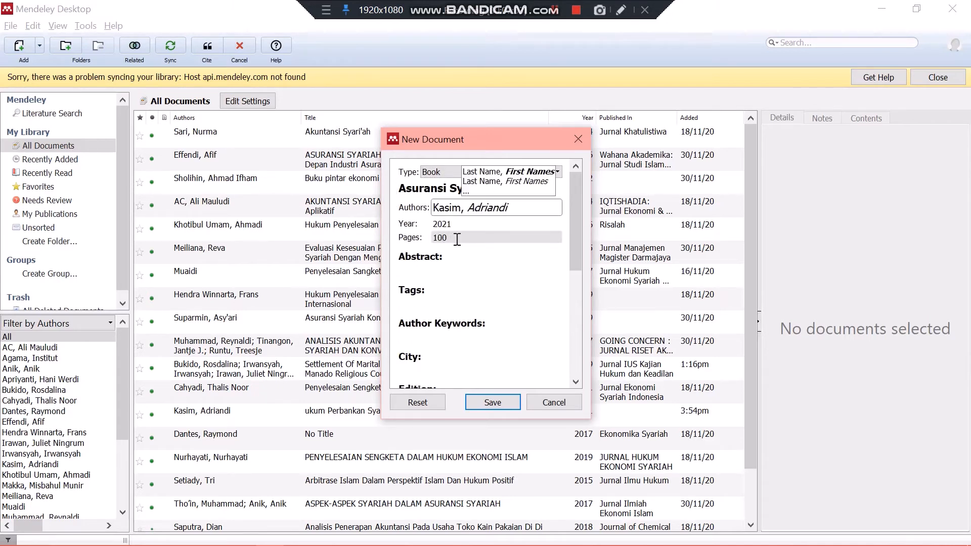
key("Tab")
key("Tab")
key("Tab")
key("Tab")
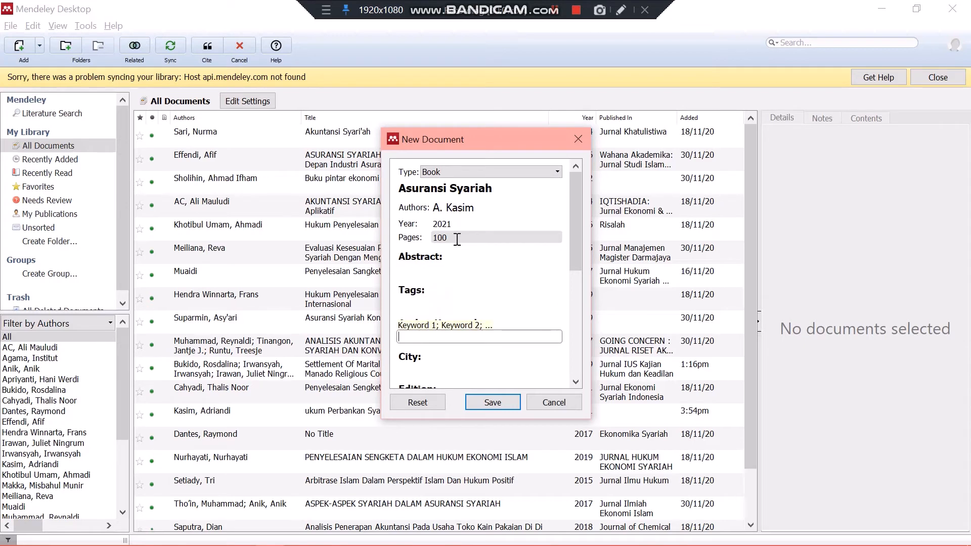
scroll(499, 321, "down", 2)
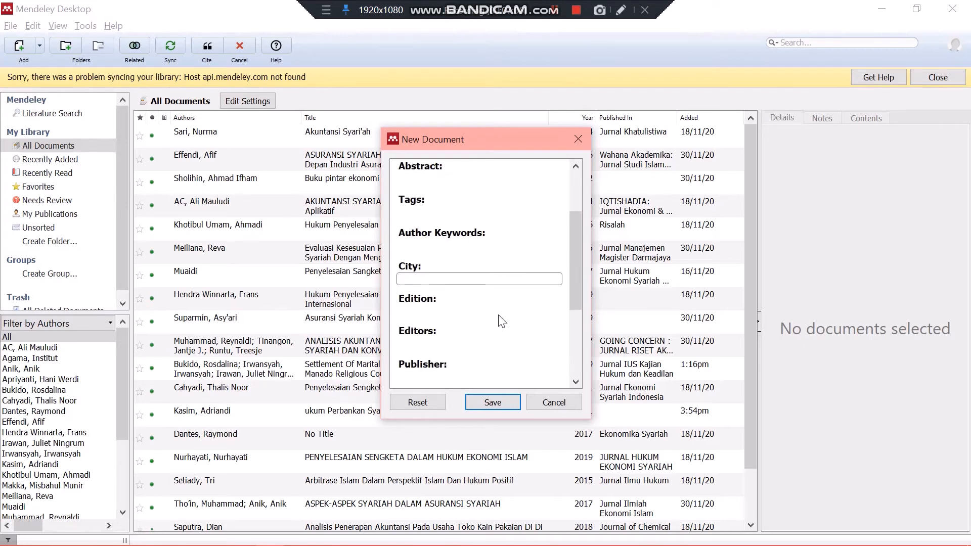
type("Mana")
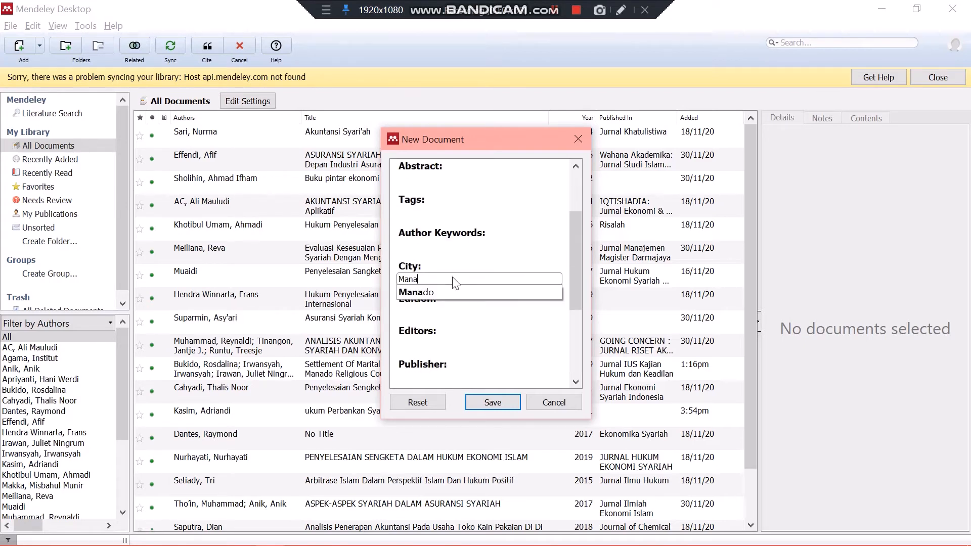
type("do")
left_click(447, 293)
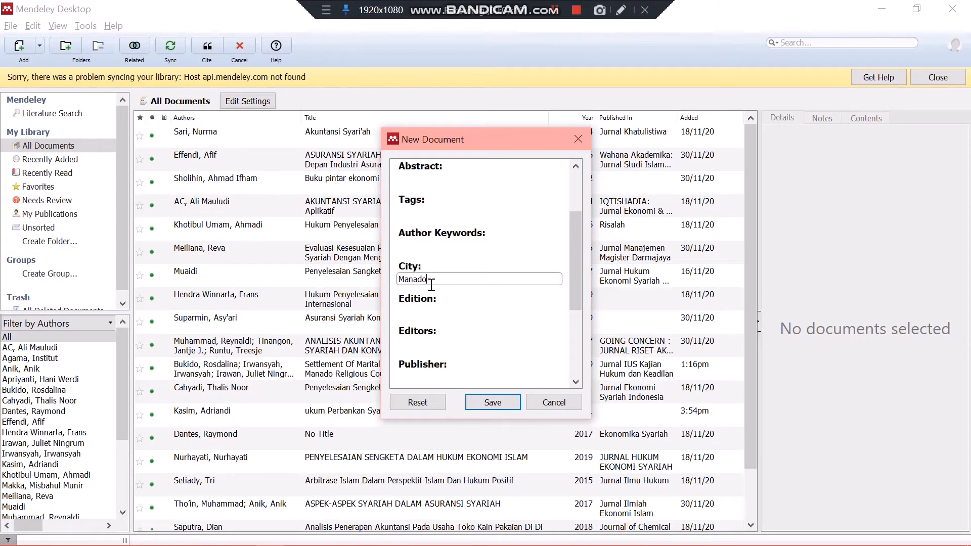
type("1")
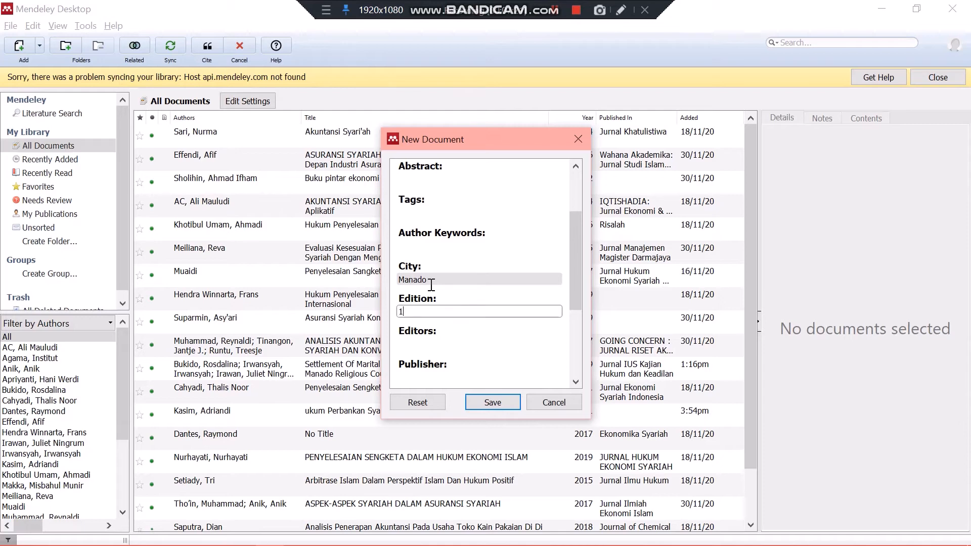
key("Tab")
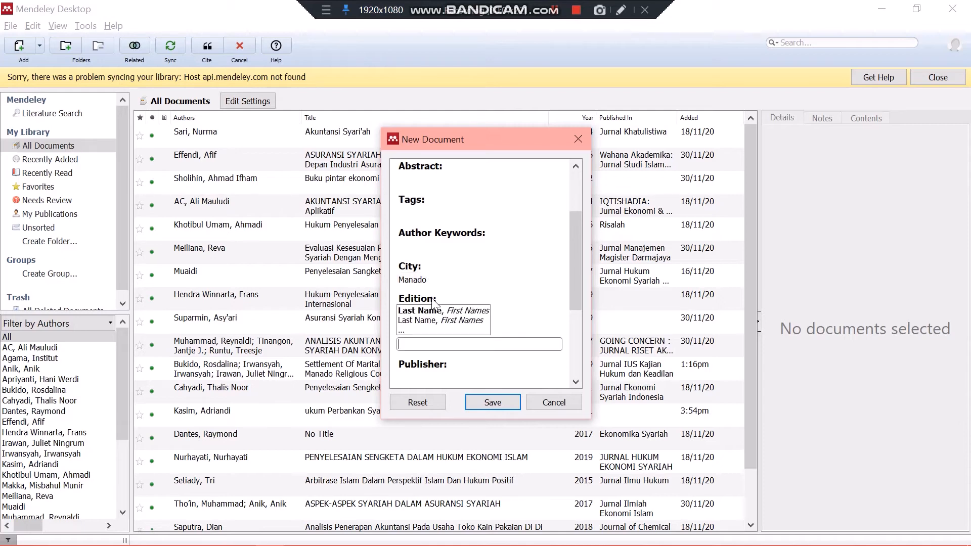
Set the book's publisher to IAIN Manado, leaving the editors empty
key("Tab")
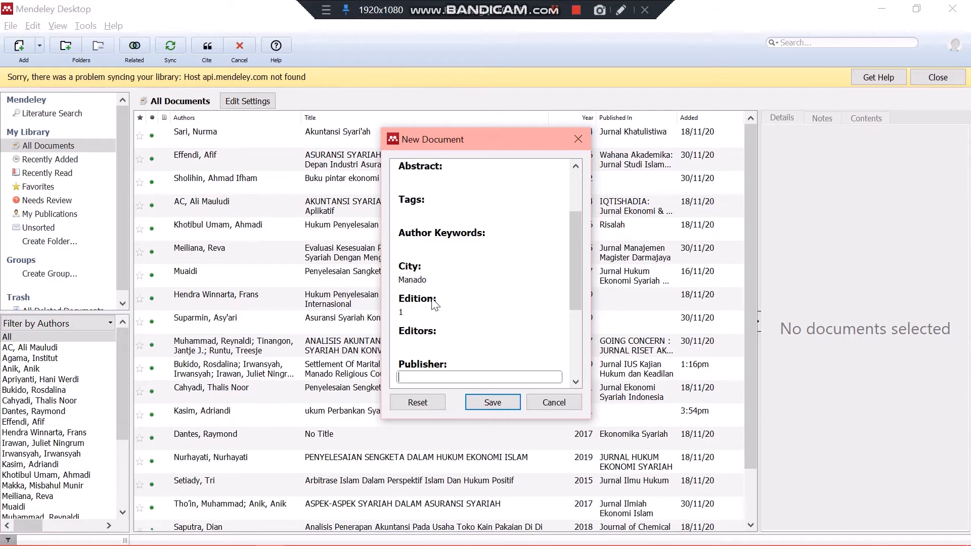
type("IAIN")
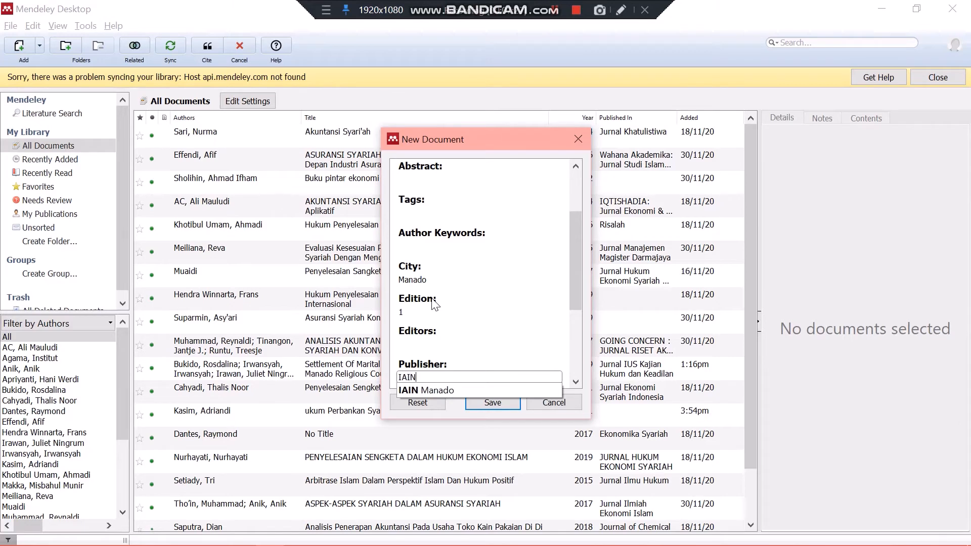
type(" Manado")
key("Return")
key("Tab")
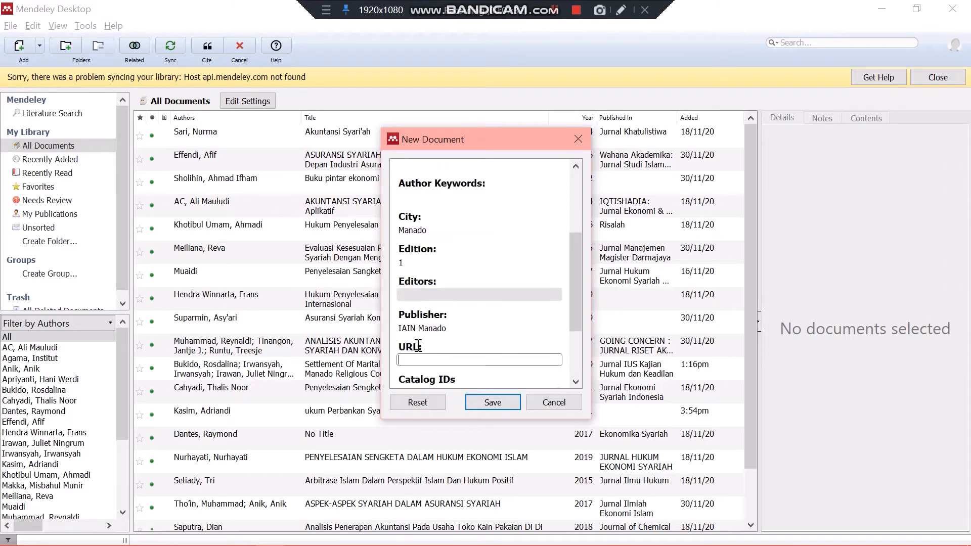
Check the remaining fields of the book entry and save it to the library
scroll(454, 375, "down", 2)
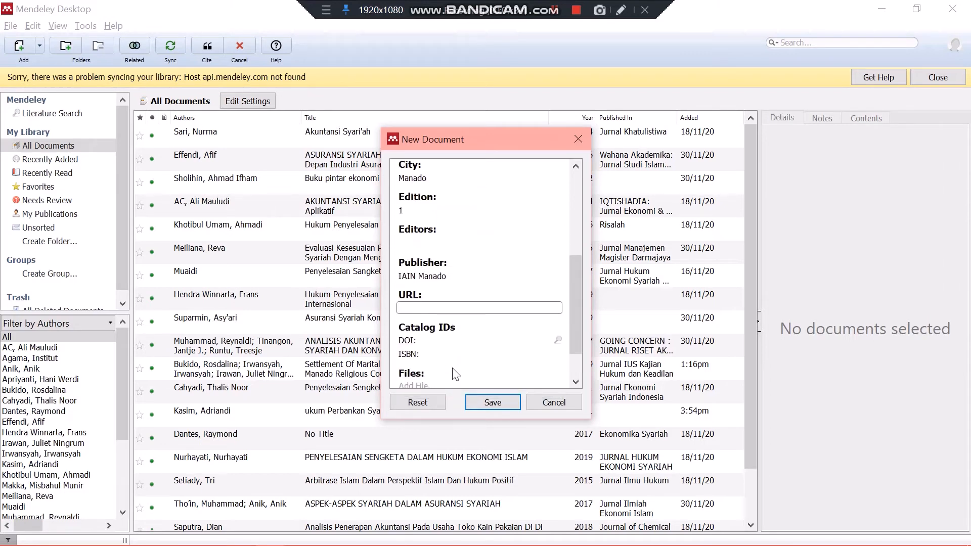
scroll(453, 374, "down", 2)
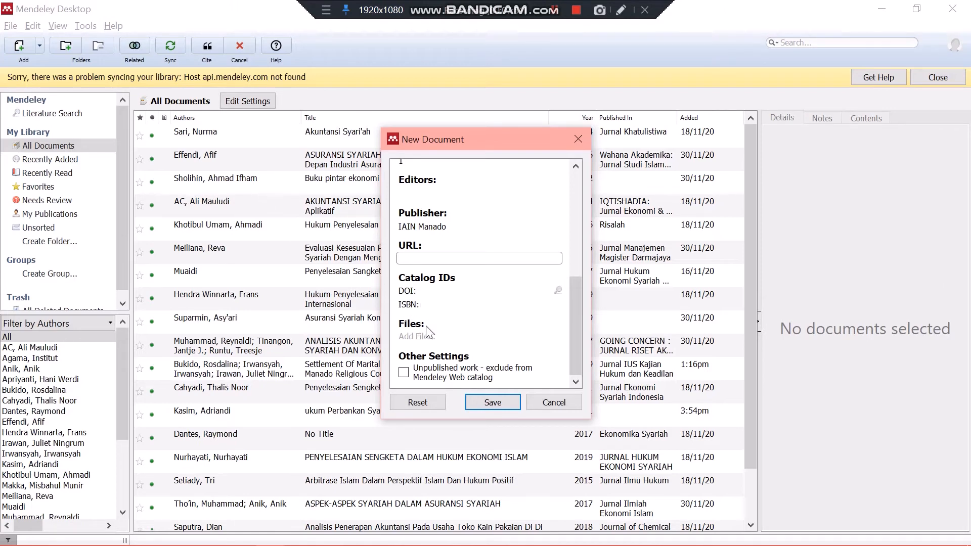
scroll(429, 332, "up", 2)
scroll(448, 307, "down", 2)
scroll(456, 298, "up", 1)
scroll(460, 293, "down", 1)
scroll(469, 285, "up", 3)
scroll(468, 282, "down", 2)
left_click(490, 403)
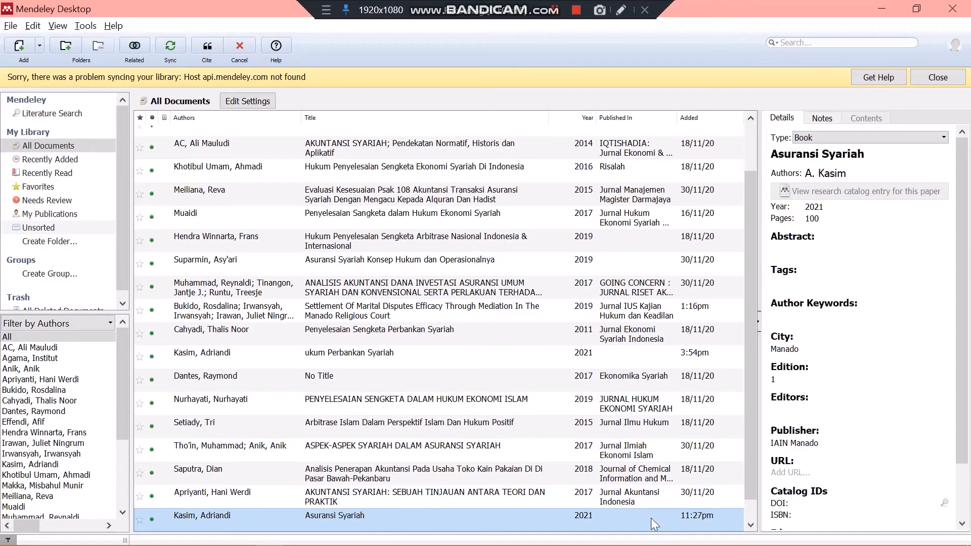
Cite the "Asuransi Syariah" entry from All Documents in the Word document and view its footnote at the page's end
scroll(541, 504, "down", 1)
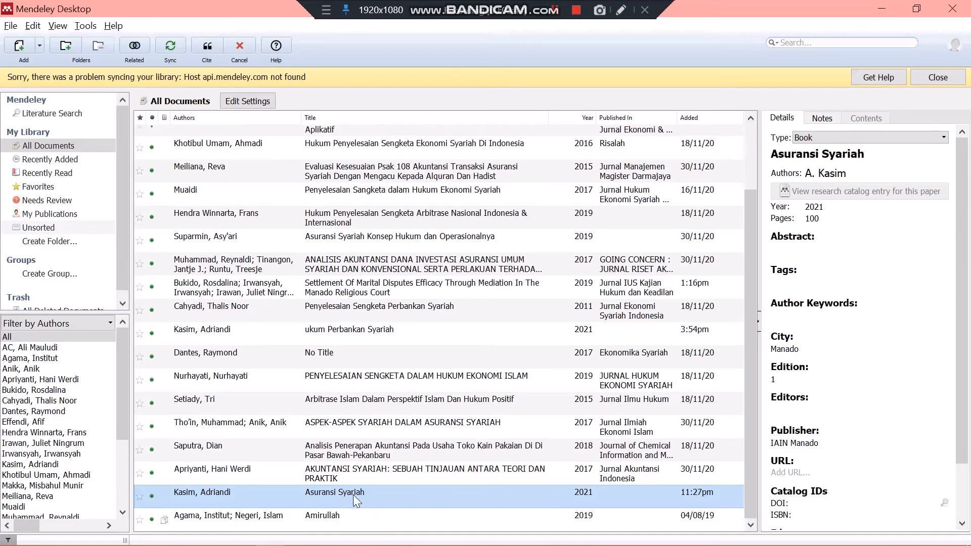
left_click(81, 147)
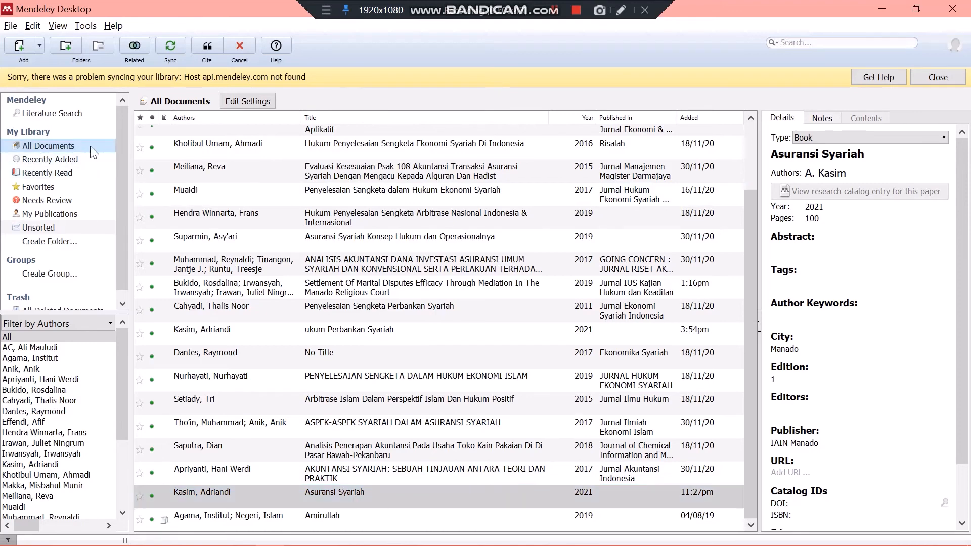
left_click(269, 488)
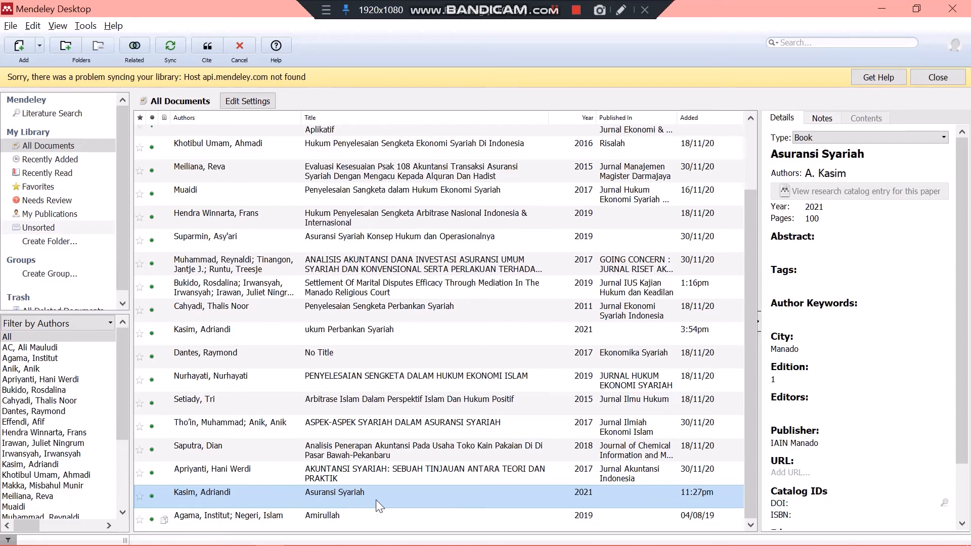
left_click(208, 46)
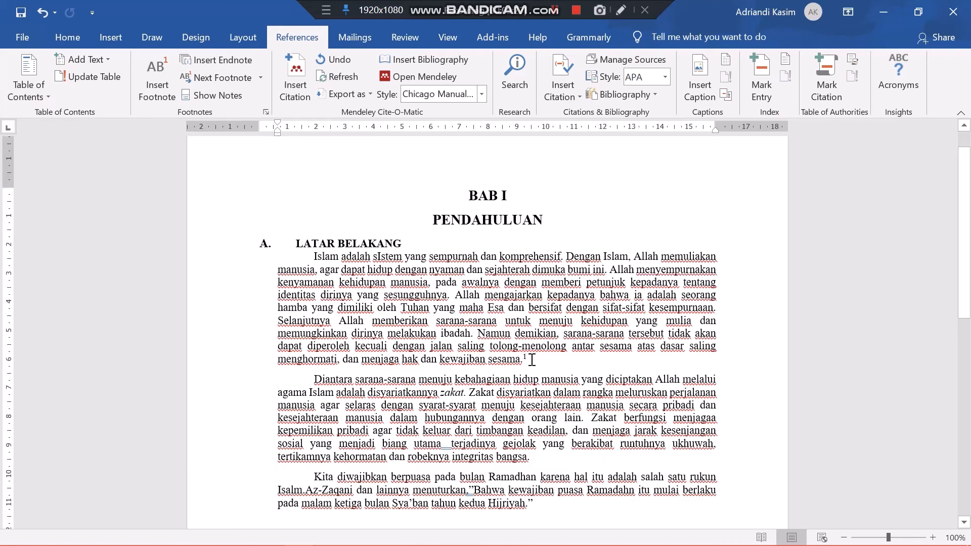
scroll(532, 360, "down", 8)
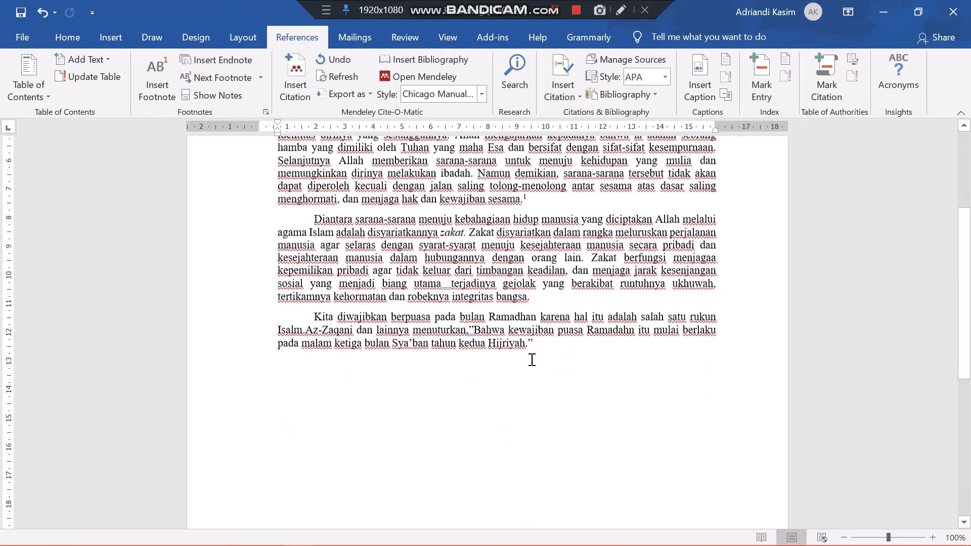
scroll(532, 360, "down", 3)
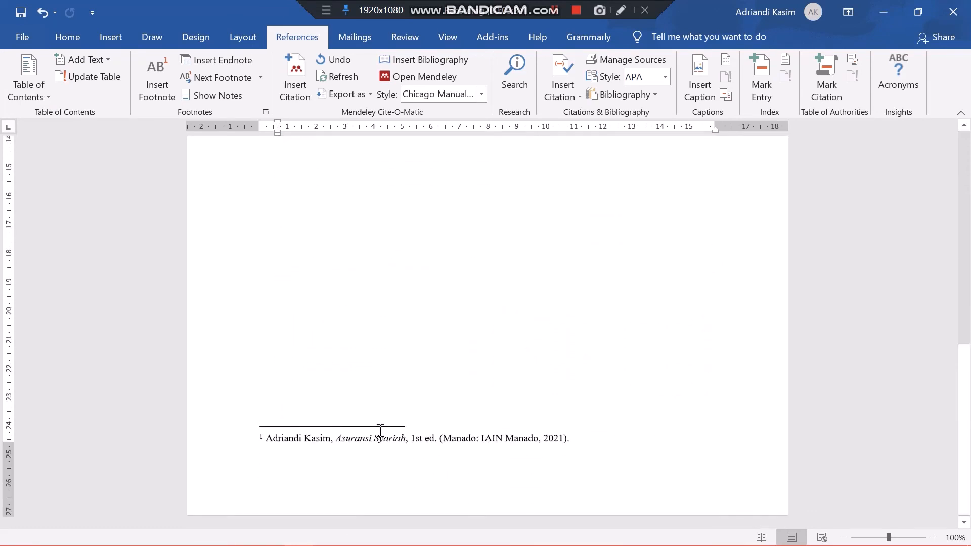